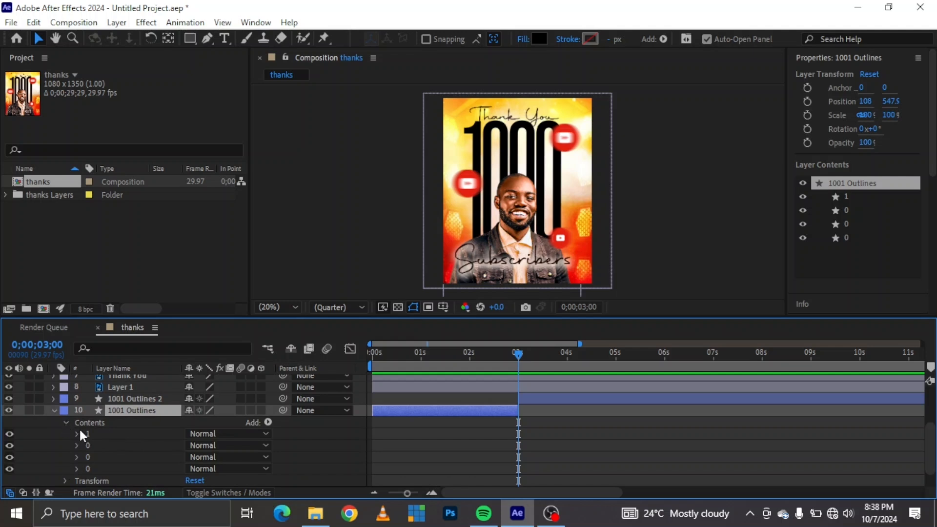
Add the expression wiggle(10, 500) to the fill opacity of group 1 in the 1001 Outlines layer.
{"action": "left_click", "coordinate": [77, 434]}
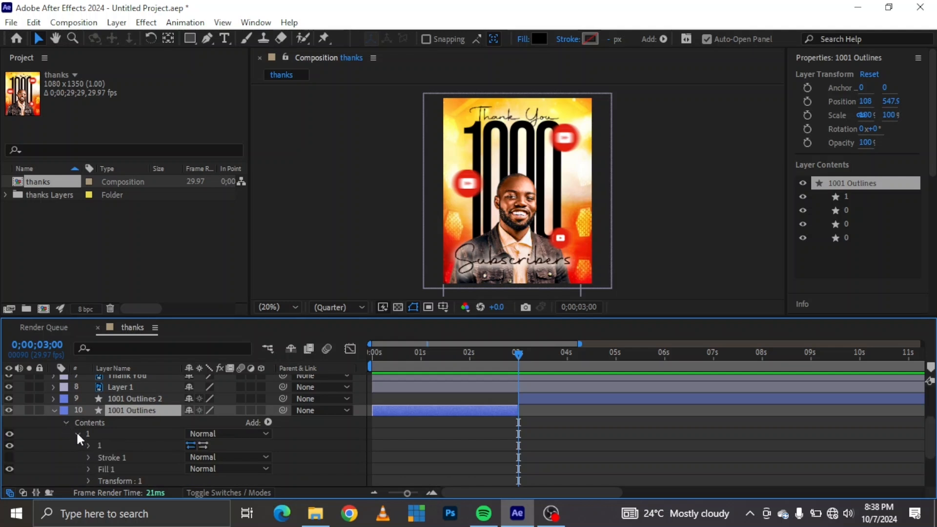
{"action": "left_click", "coordinate": [89, 468]}
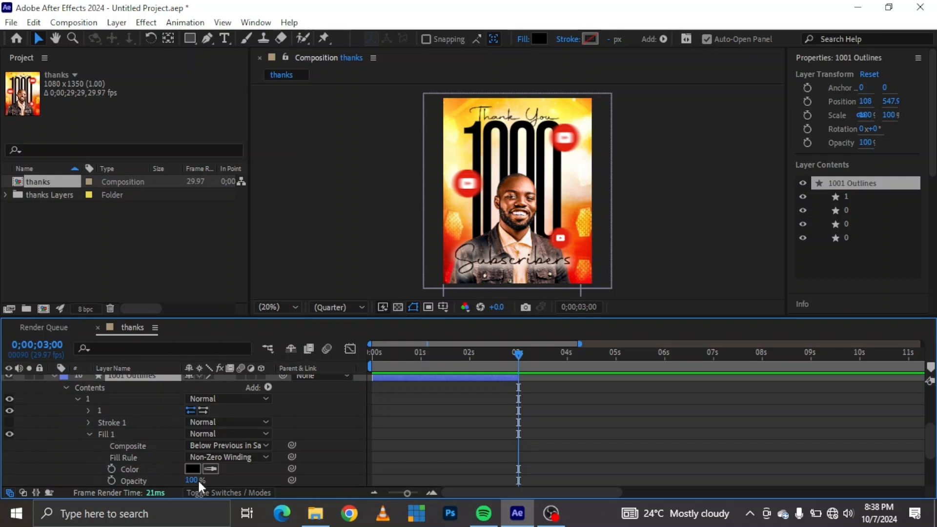
{"action": "left_click", "coordinate": [111, 480], "text": "alt"}
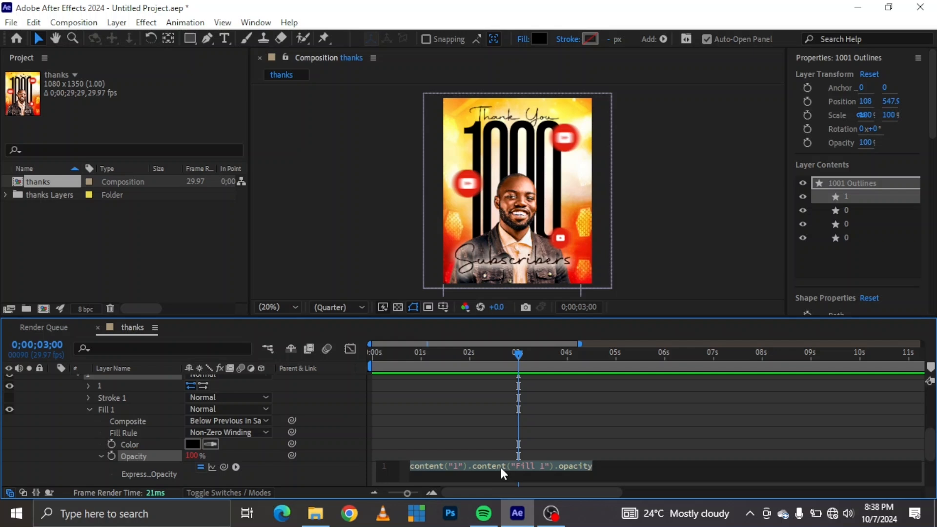
{"action": "type", "text": "wiggl"}
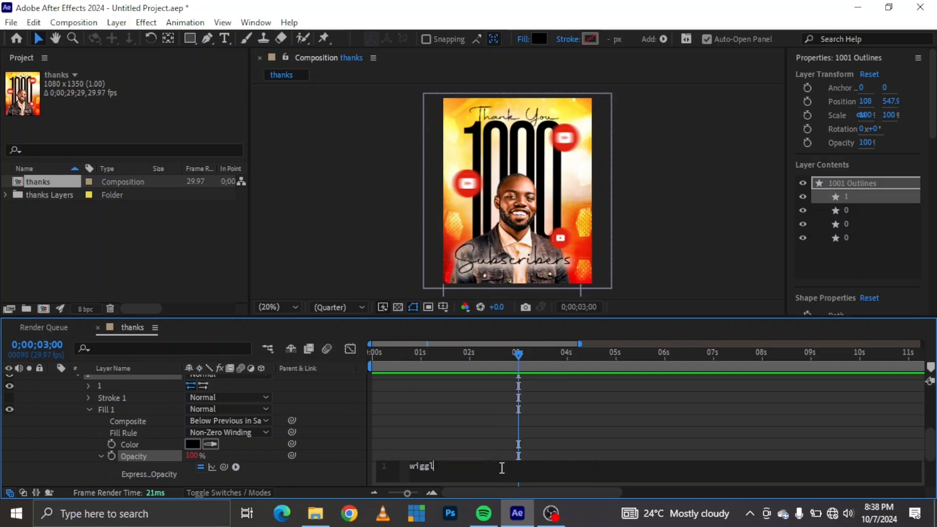
{"action": "key", "text": "Return"}
{"action": "left_click", "coordinate": [334, 468]}
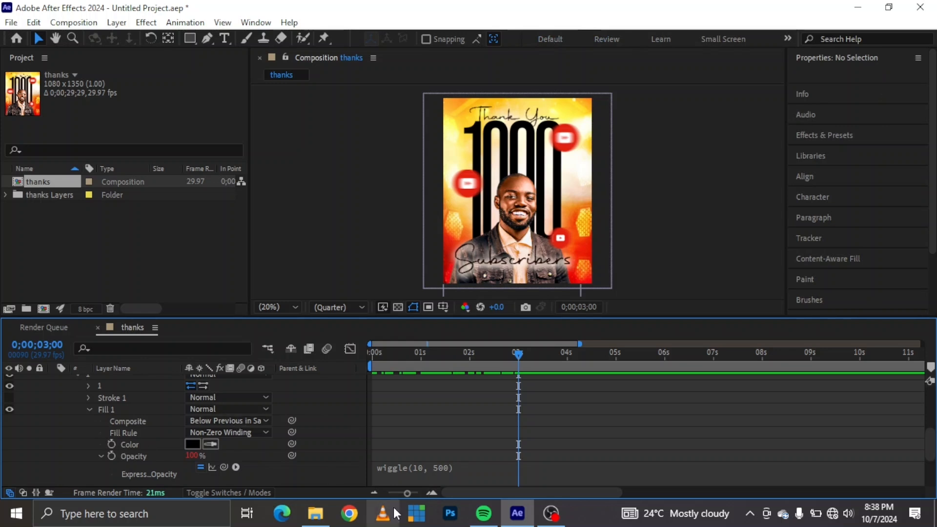
Copy the wiggle(10, 500) expression to the fill opacity of the first 0 group in the 1001 Outlines layer.
{"action": "left_click", "coordinate": [447, 468]}
{"action": "key", "text": "ctrl+c"}
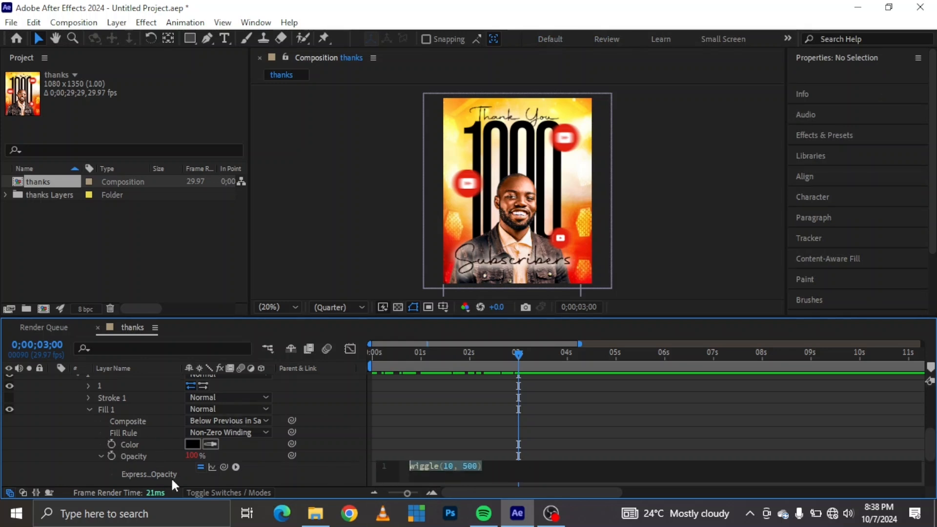
{"action": "left_click", "coordinate": [274, 471]}
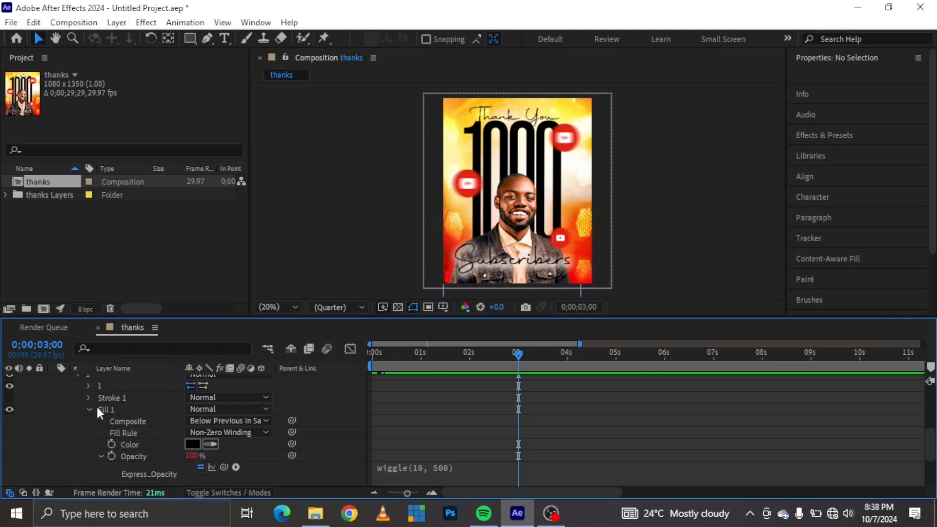
{"action": "left_click", "coordinate": [77, 376]}
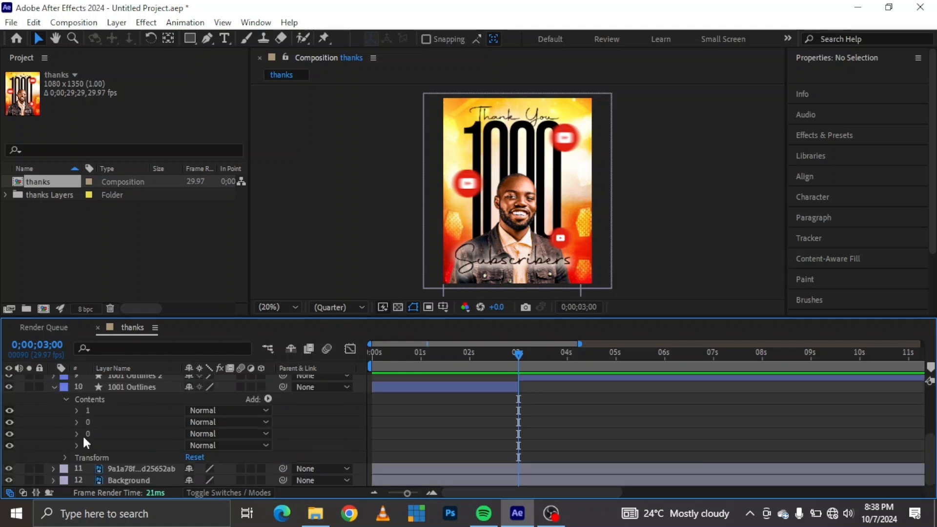
{"action": "left_click", "coordinate": [76, 422]}
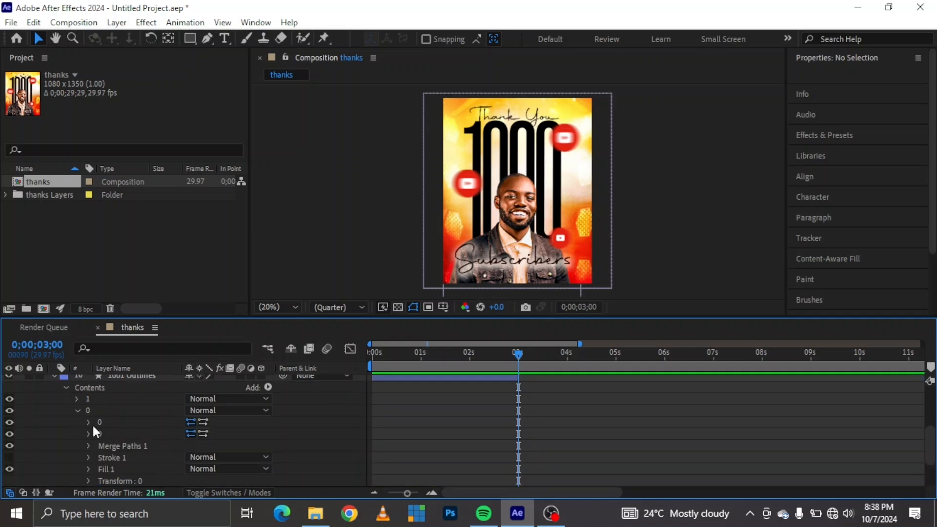
{"action": "left_click", "coordinate": [92, 466]}
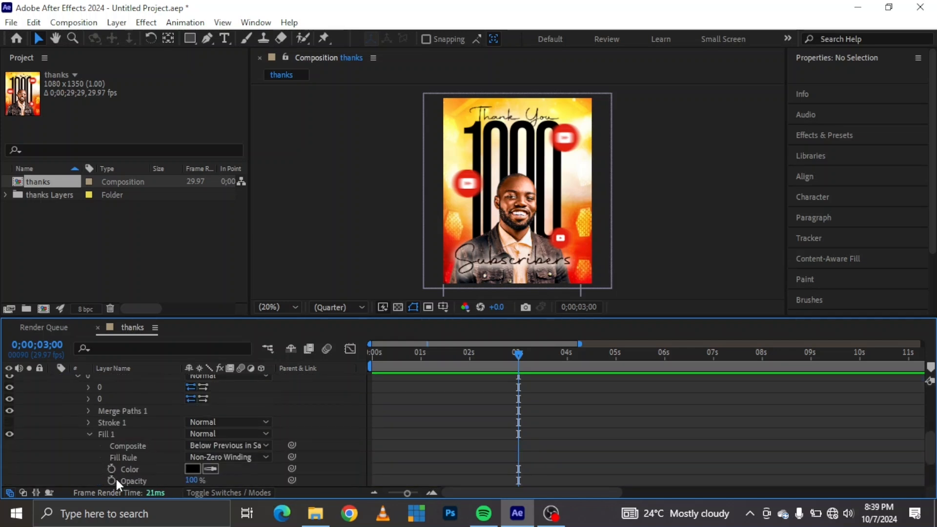
{"action": "left_click", "coordinate": [112, 479], "text": "alt"}
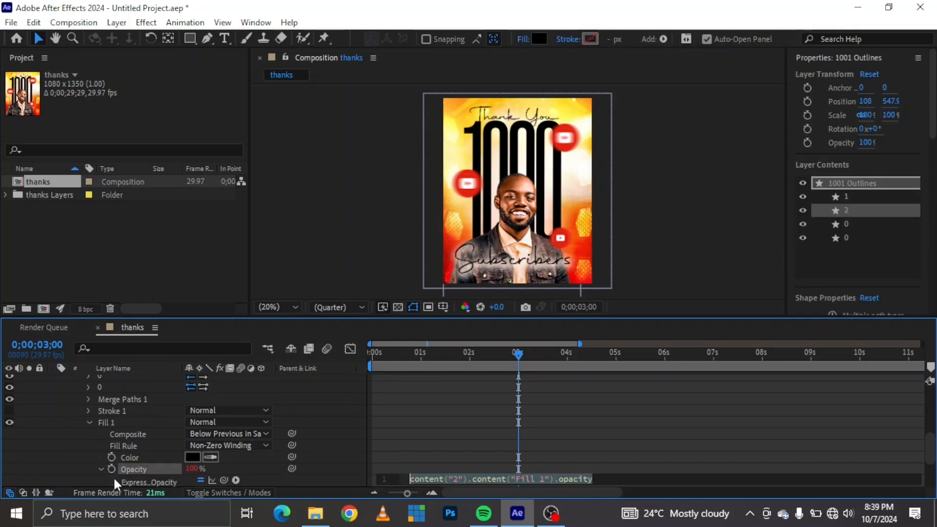
{"action": "type", "text": "wiggle(10, 800)"}
{"action": "scroll", "coordinate": [84, 442], "scroll_direction": "up", "scroll_amount": 2}
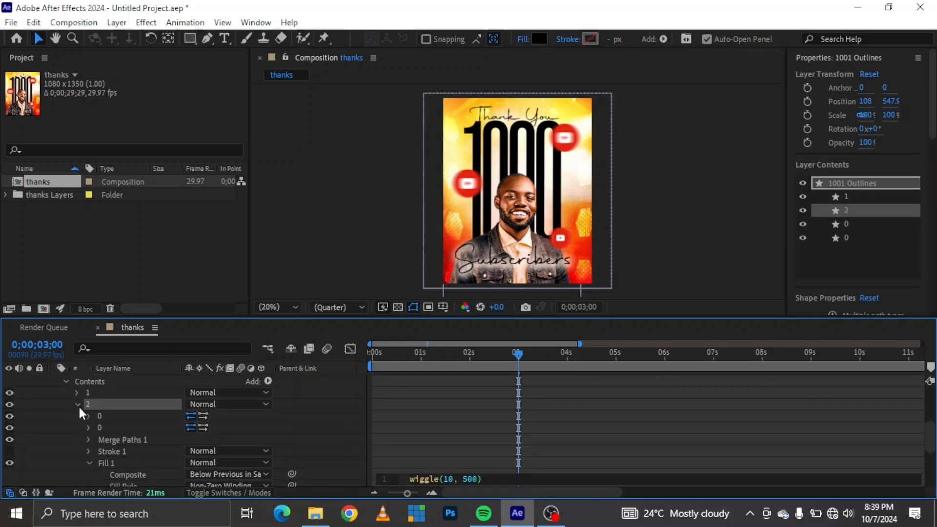
{"action": "left_click", "coordinate": [77, 405]}
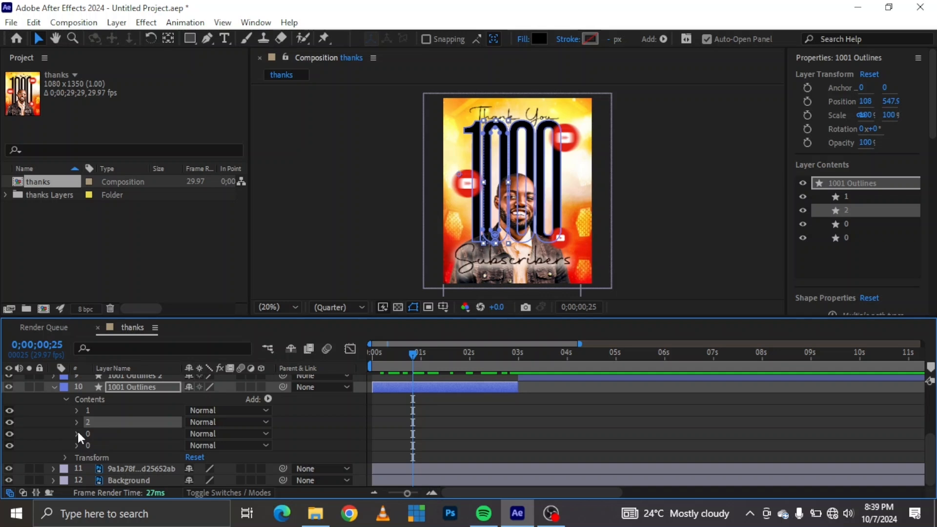
Paste the wiggle(10, 500) expression onto the fill opacity of the second 0 group in 1001 Outlines.
{"action": "left_click", "coordinate": [77, 433]}
{"action": "scroll", "coordinate": [98, 439], "scroll_direction": "down", "scroll_amount": 2}
{"action": "left_click", "coordinate": [112, 480], "text": "alt"}
{"action": "key", "text": "ctrl+v"}
{"action": "scroll", "coordinate": [99, 436], "scroll_direction": "up", "scroll_amount": 1}
{"action": "left_click", "coordinate": [77, 399]}
Paste the wiggle(10, 500) expression onto the fill opacity of the last 0 group in 1001 Outlines.
{"action": "left_click", "coordinate": [77, 411]}
{"action": "left_click", "coordinate": [89, 470]}
{"action": "left_click", "coordinate": [112, 480], "text": "alt"}
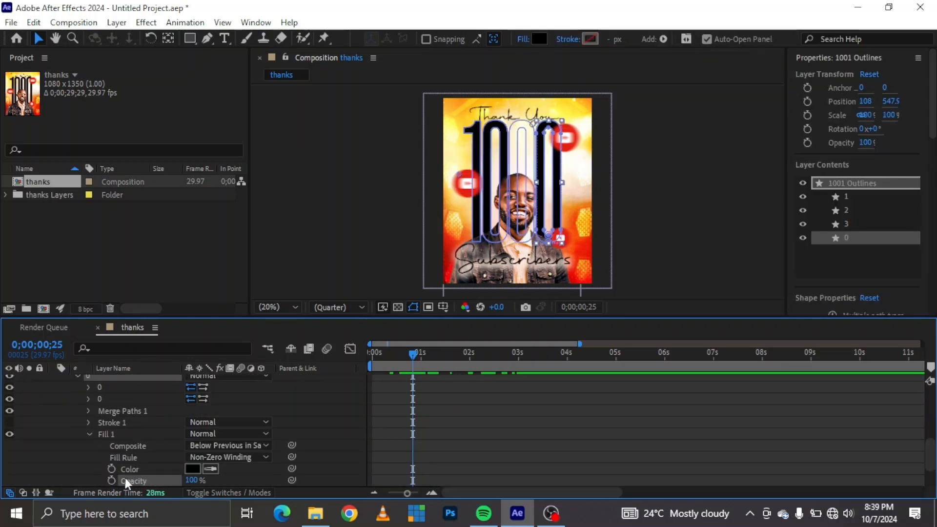
{"action": "key", "text": "ctrl+v"}
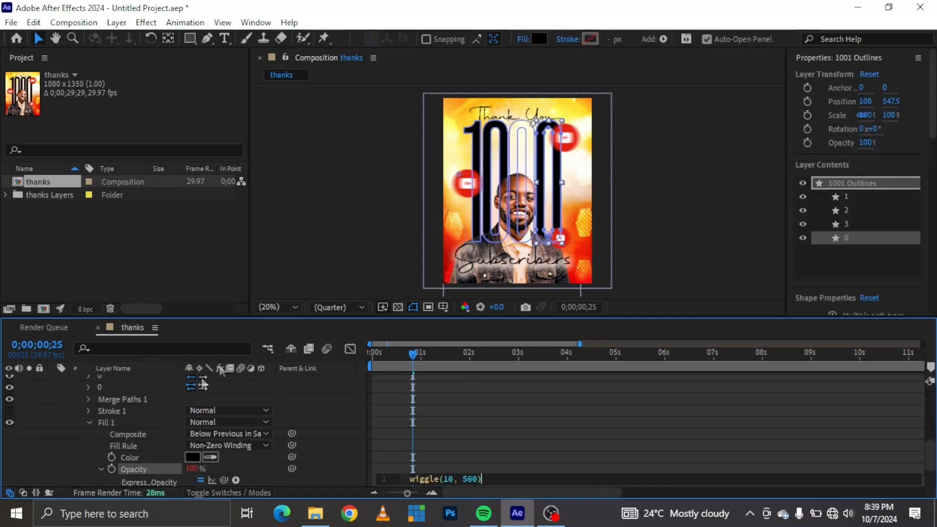
{"action": "left_click", "coordinate": [90, 421]}
Shift the 1001 Outlines layer slightly later in the timeline and extend its end to 4 seconds.
{"action": "scroll", "coordinate": [91, 420], "scroll_direction": "up", "scroll_amount": 10}
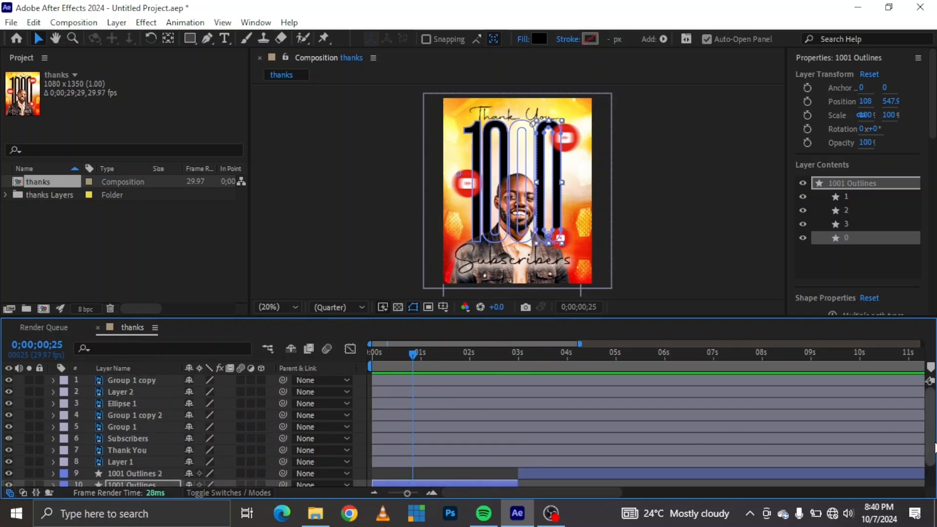
{"action": "scroll", "coordinate": [932, 457], "scroll_direction": "down", "scroll_amount": 1}
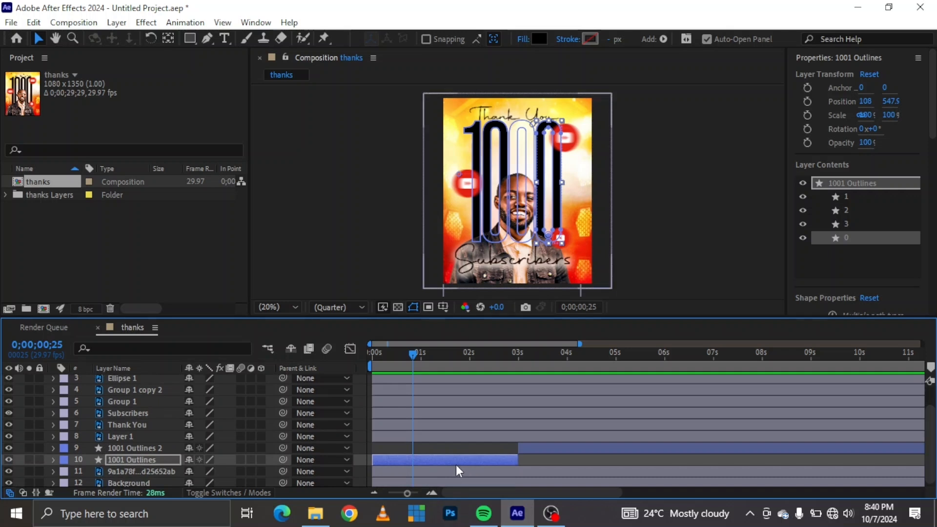
{"action": "left_click_drag", "start_coordinate": [444, 456], "coordinate": [452, 455]}
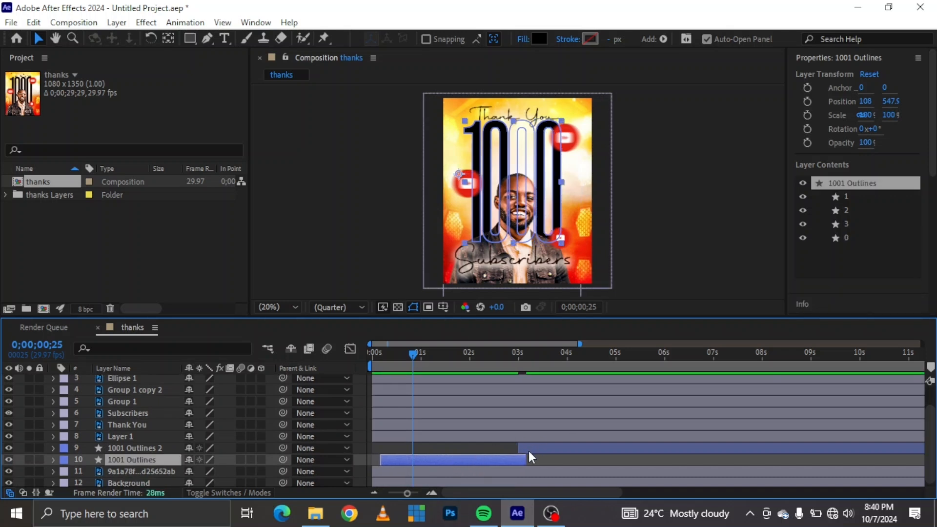
{"action": "left_click_drag", "start_coordinate": [528, 458], "coordinate": [565, 458]}
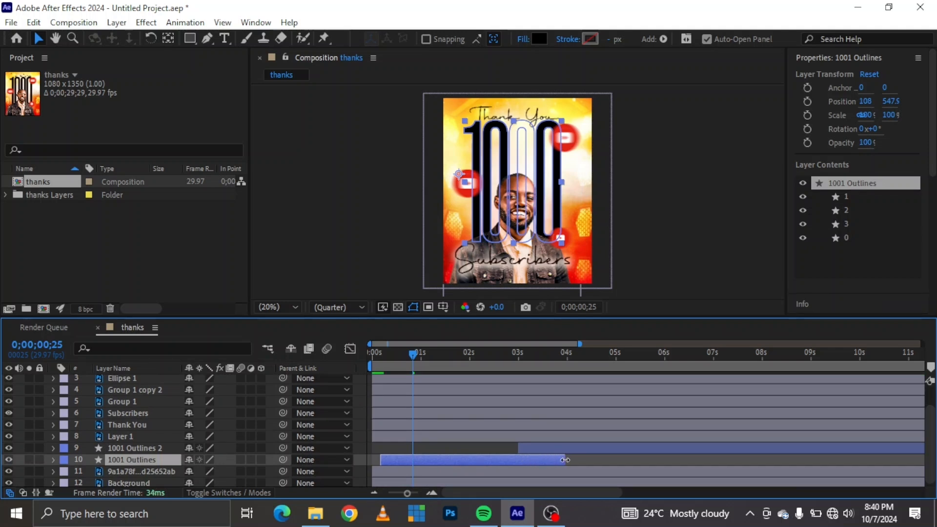
Keyframe the opacity of 1001 Outlines 2 at 100% at 4 seconds and 0% at 3 seconds.
{"action": "left_click", "coordinate": [567, 355]}
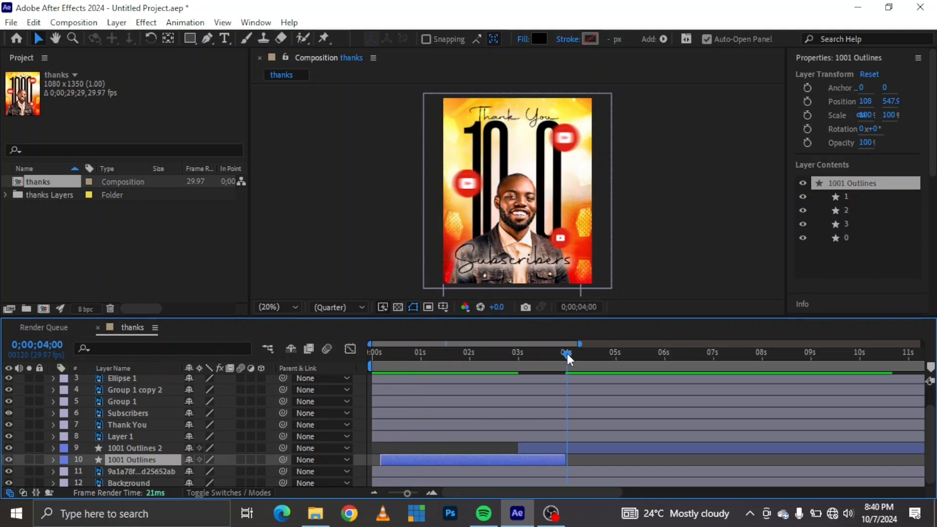
{"action": "left_click", "coordinate": [543, 449]}
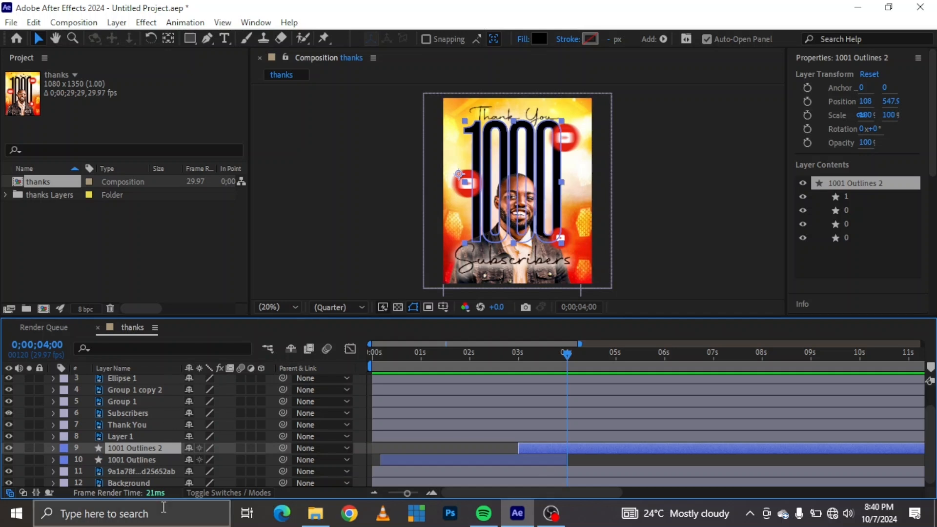
{"action": "key", "text": "t"}
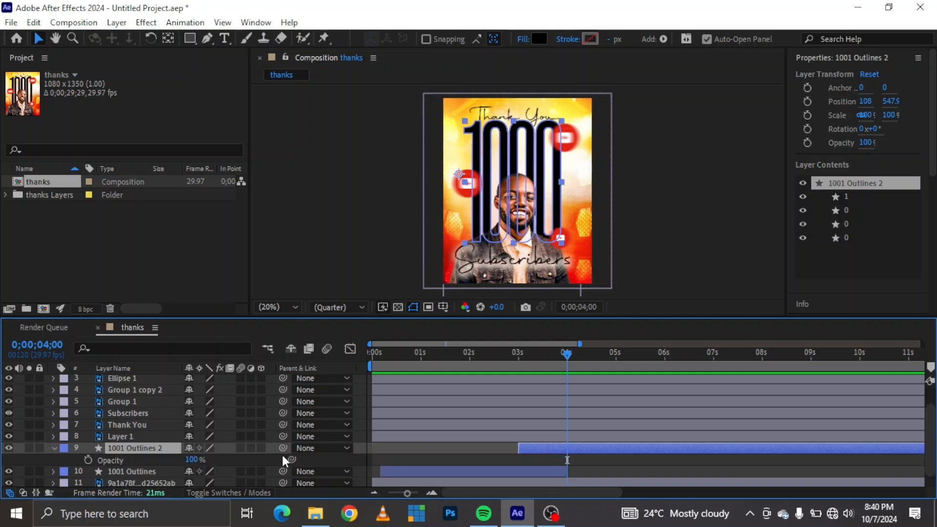
{"action": "left_click", "coordinate": [87, 458]}
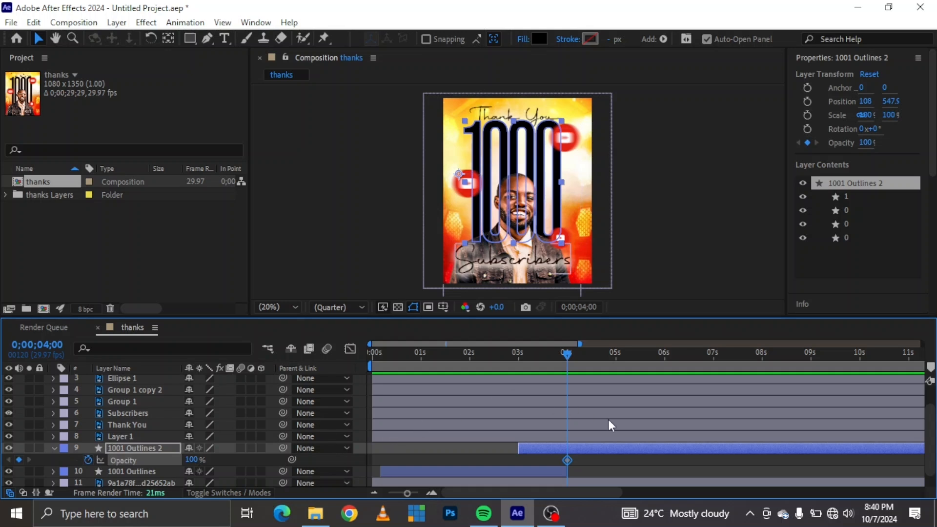
{"action": "left_click", "coordinate": [518, 355]}
{"action": "left_click_drag", "start_coordinate": [191, 462], "coordinate": [143, 463]}
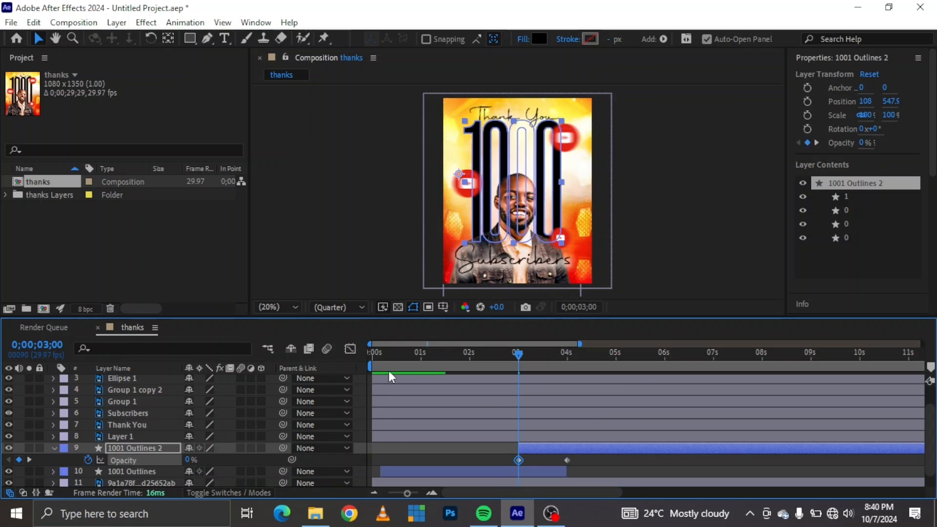
Preview the number animation from the start of the composition to past 6 seconds.
{"action": "key", "text": "Home"}
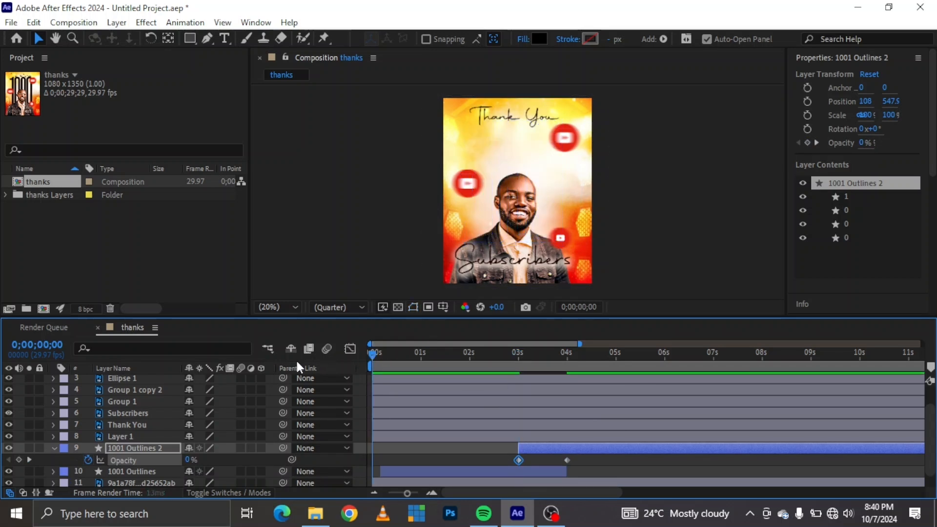
{"action": "key", "text": "space"}
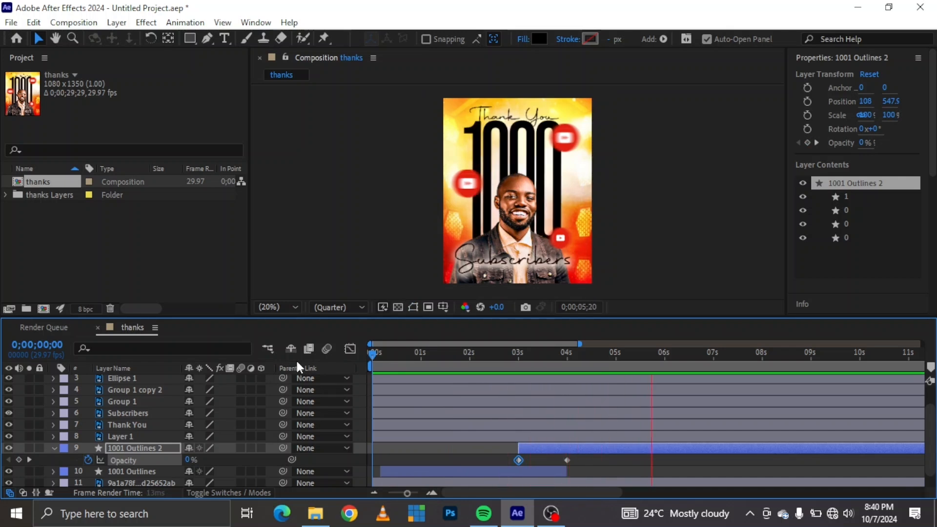
{"action": "key", "text": "space"}
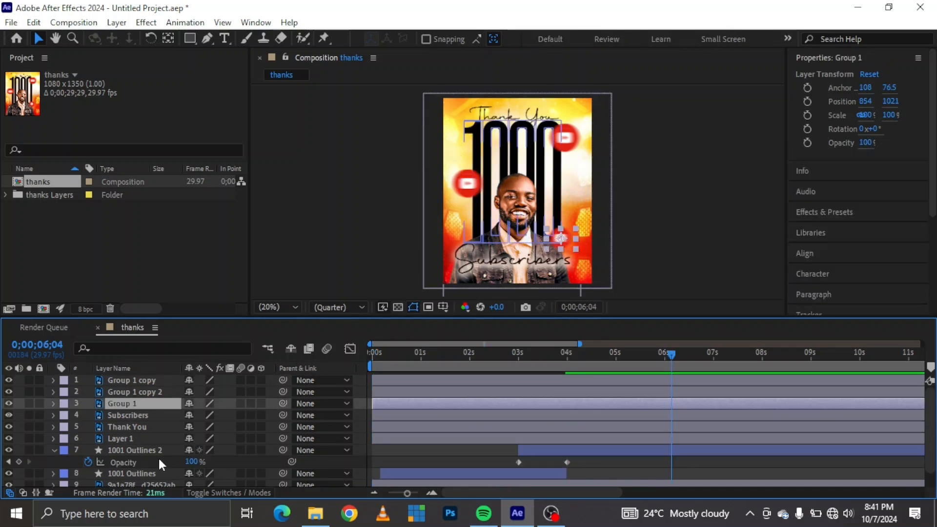
{"action": "left_click", "coordinate": [159, 459]}
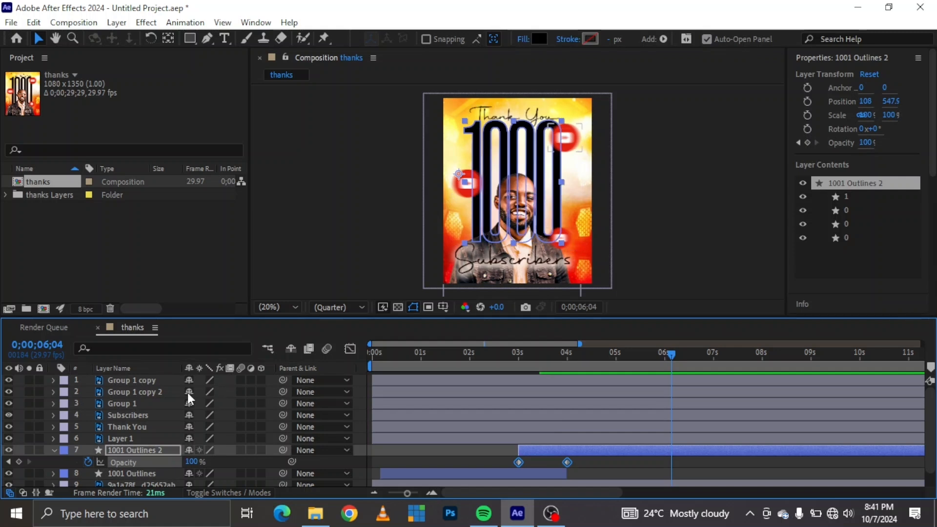
Rename the three icon layers Group 1 copy 2, Group 1 copy and Group 1 to "float icon".
{"action": "left_click", "coordinate": [151, 378]}
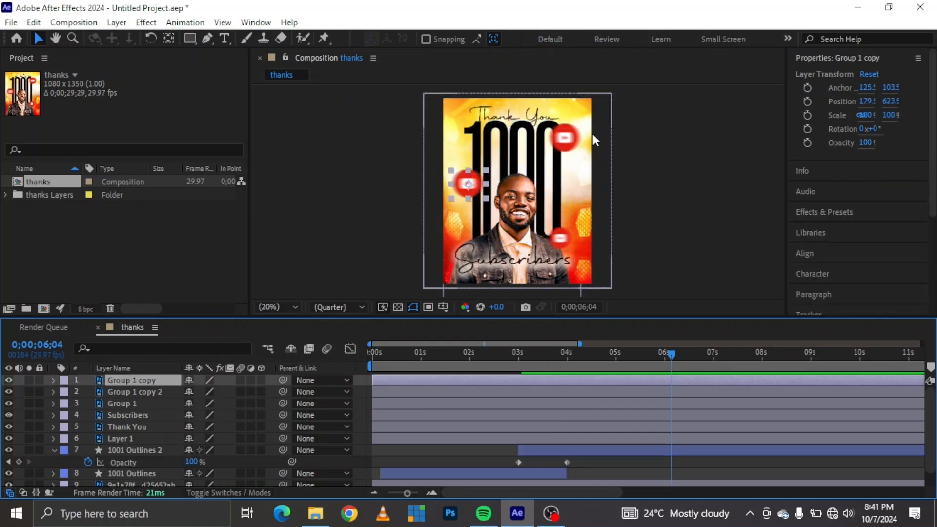
{"action": "left_click", "coordinate": [577, 140]}
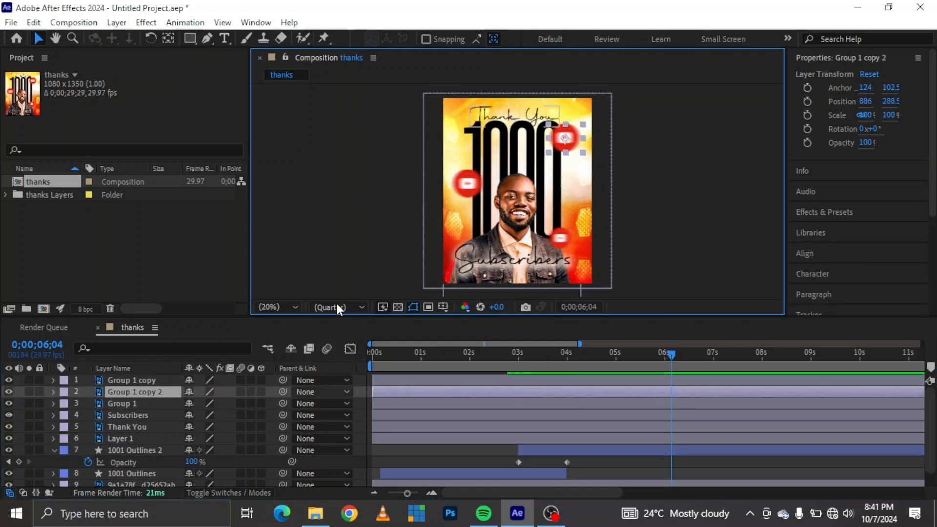
{"action": "right_click", "coordinate": [139, 393]}
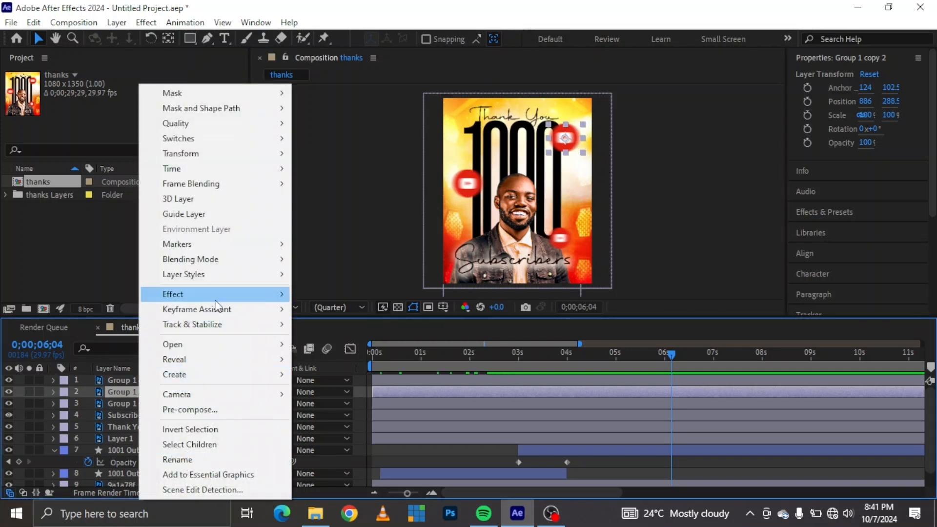
{"action": "left_click", "coordinate": [181, 456]}
{"action": "type", "text": "float icon"}
{"action": "right_click", "coordinate": [159, 381]}
{"action": "left_click", "coordinate": [204, 458]}
{"action": "type", "text": "float icon"}
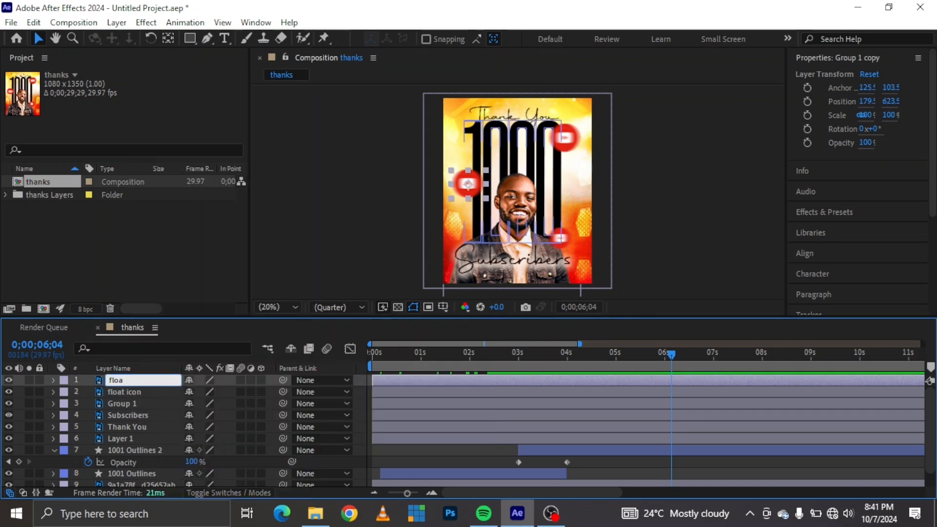
{"action": "left_click", "coordinate": [146, 403]}
{"action": "right_click", "coordinate": [145, 400]}
{"action": "left_click", "coordinate": [190, 457]}
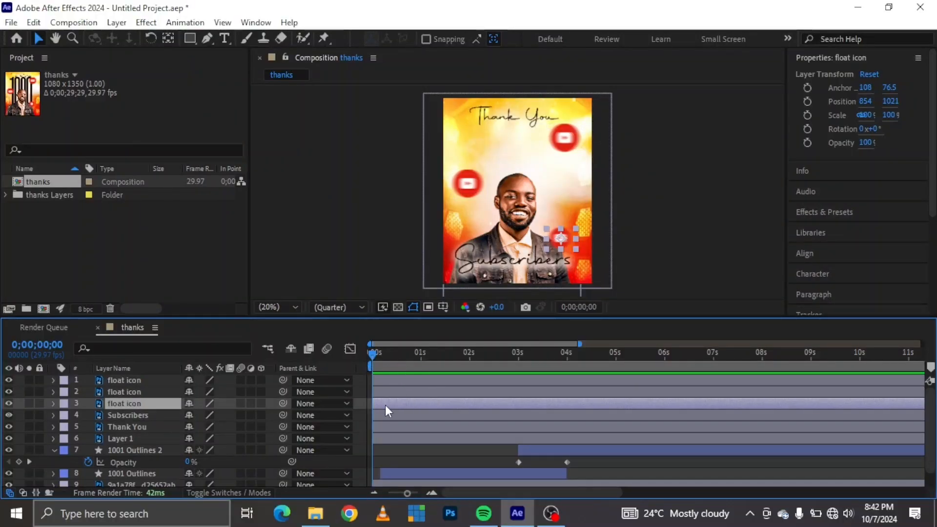
Set a 100% scale keyframe at 0;00;00;21 on the third float icon layer.
{"action": "key", "text": "s"}
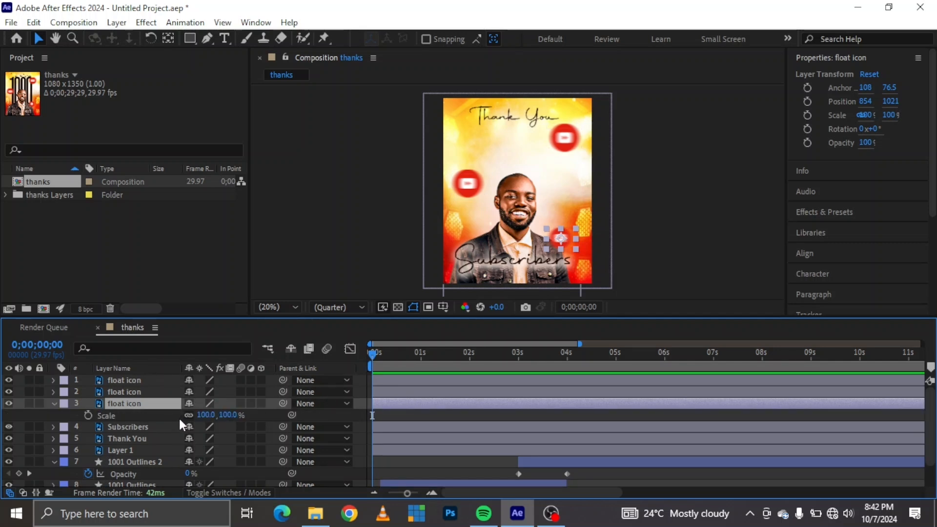
{"action": "left_click", "coordinate": [407, 353]}
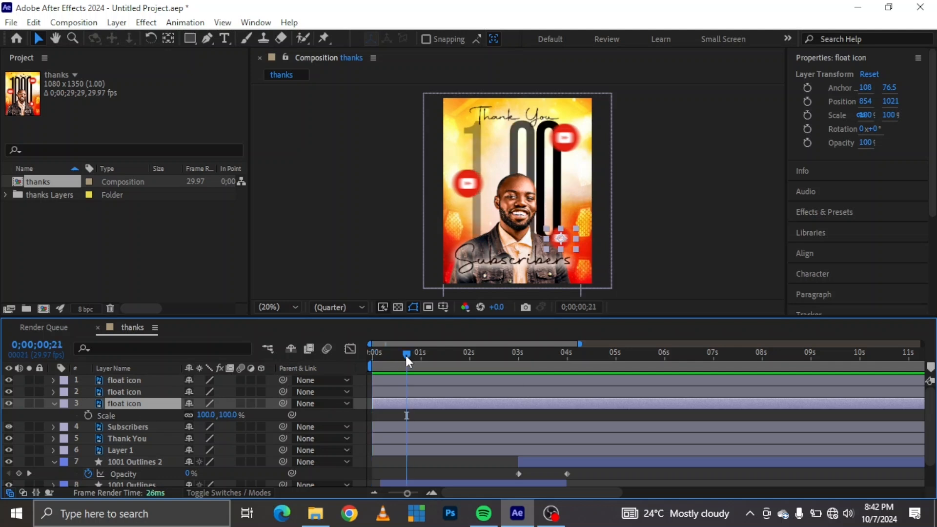
{"action": "left_click", "coordinate": [88, 415]}
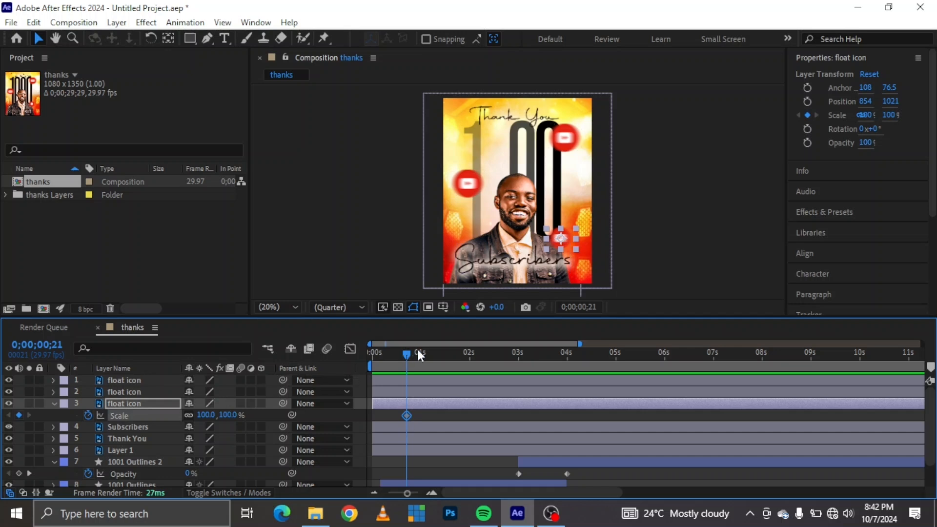
Shift the third float icon's 100% scale keyframe slightly later and add a 120% scale keyframe at 0;00;00;21.
{"action": "left_click_drag", "start_coordinate": [405, 415], "coordinate": [416, 415]}
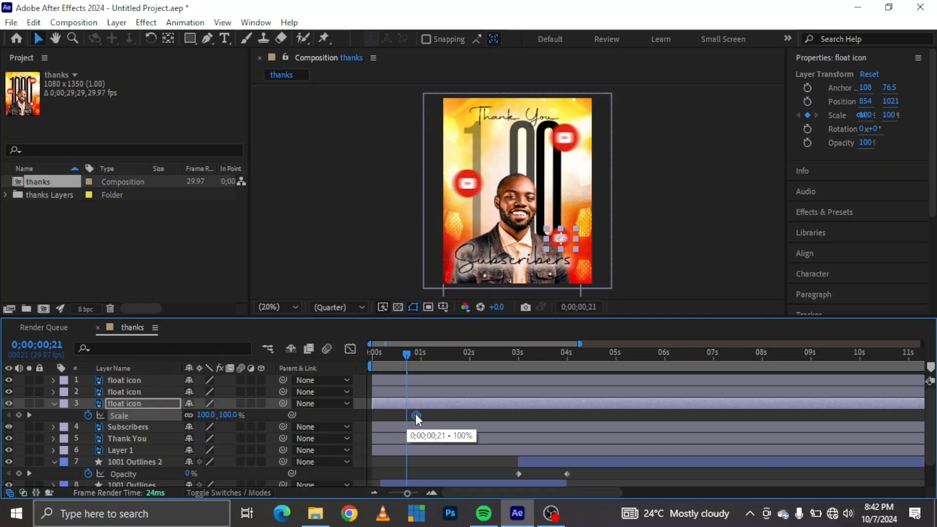
{"action": "left_click", "coordinate": [204, 415]}
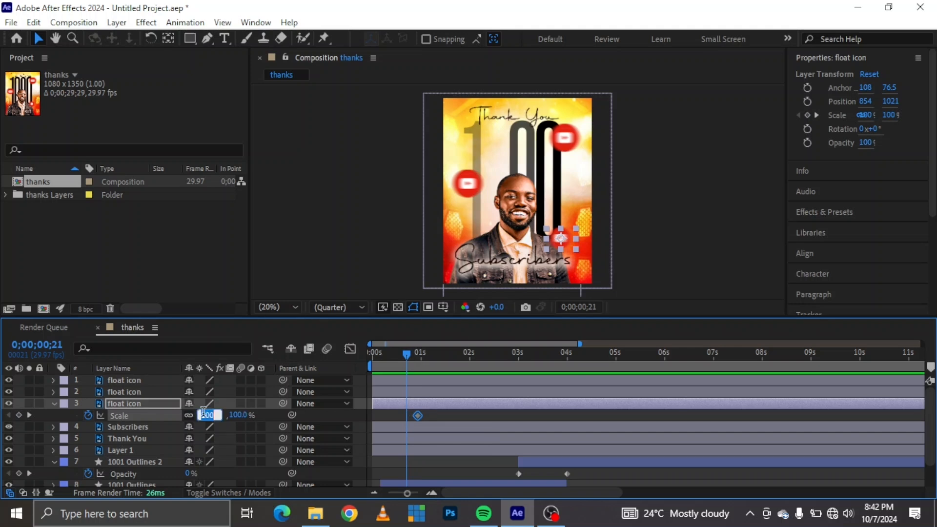
{"action": "type", "text": "12"}
{"action": "key", "text": "Return"}
Add a 0% scale keyframe at 0;00;00;05 on the third float icon layer.
{"action": "left_click_drag", "start_coordinate": [405, 354], "coordinate": [380, 353]}
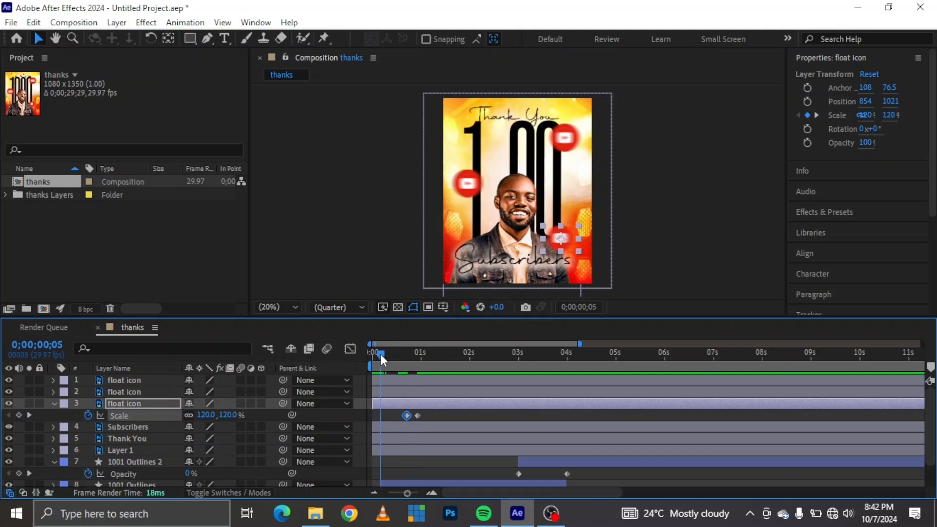
{"action": "left_click", "coordinate": [205, 415]}
{"action": "type", "text": "0"}
{"action": "key", "text": "Return"}
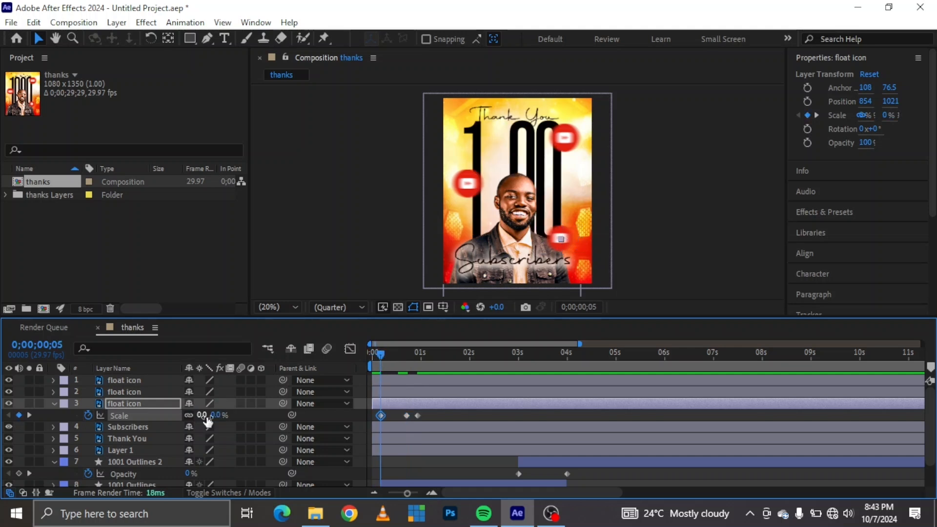
Preview the icon's pop-in, shift its 120% and 100% scale keyframes closer to the 0% keyframe, and replay the animation.
{"action": "key", "text": "Home"}
{"action": "key", "text": "space"}
{"action": "key", "text": "space"}
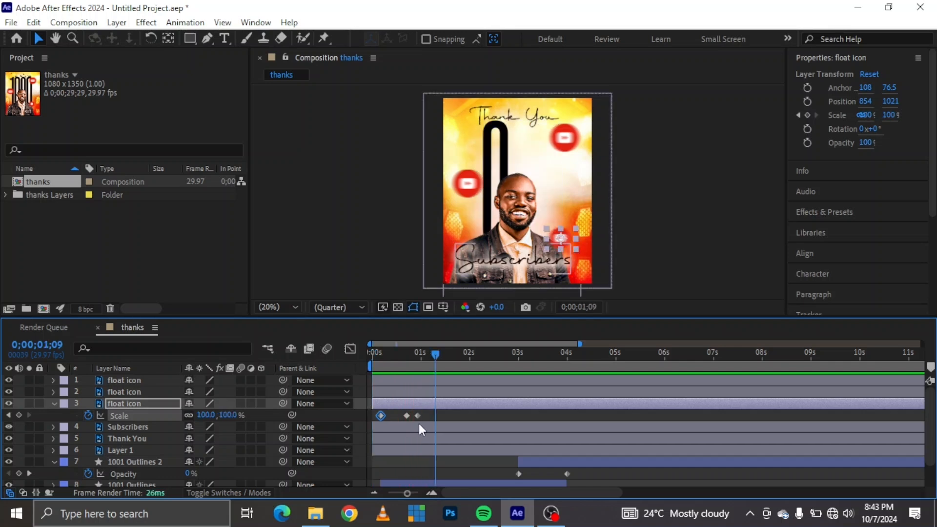
{"action": "left_click_drag", "start_coordinate": [419, 417], "coordinate": [394, 417]}
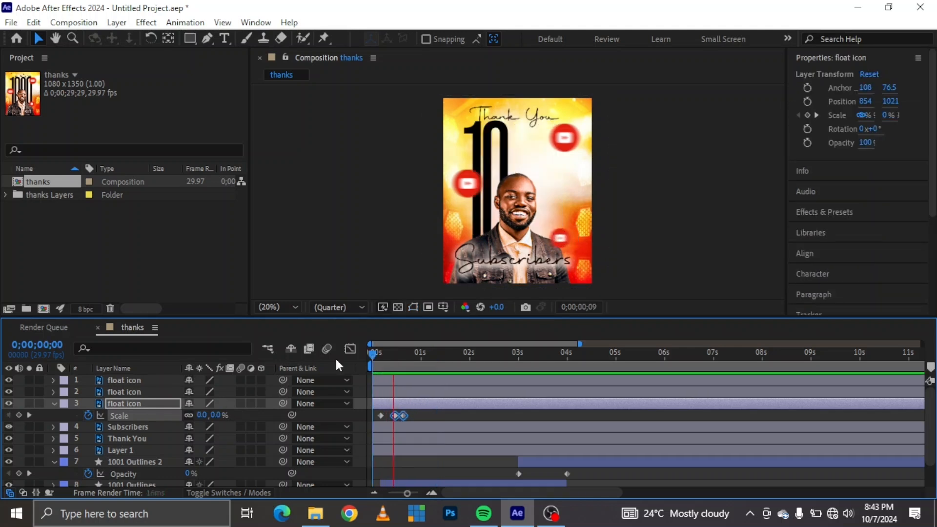
{"action": "key", "text": "space"}
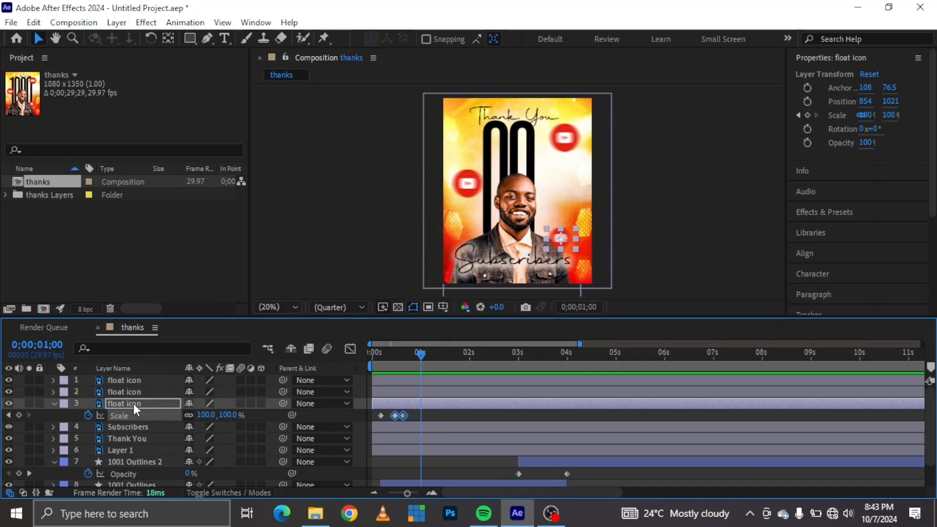
Add the expression wiggle(1, 30) to the third float icon's position and preview the motion from the start.
{"action": "key", "text": "p"}
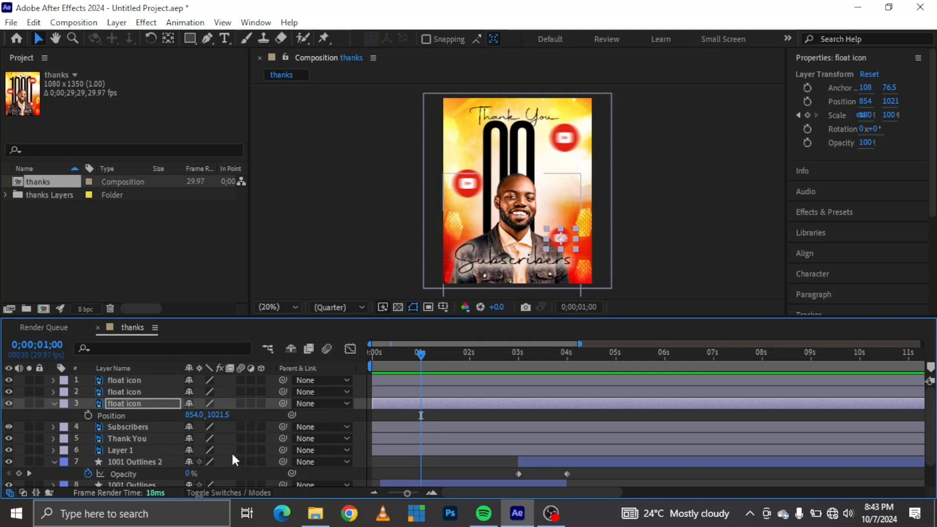
{"action": "left_click", "coordinate": [89, 415], "text": "alt"}
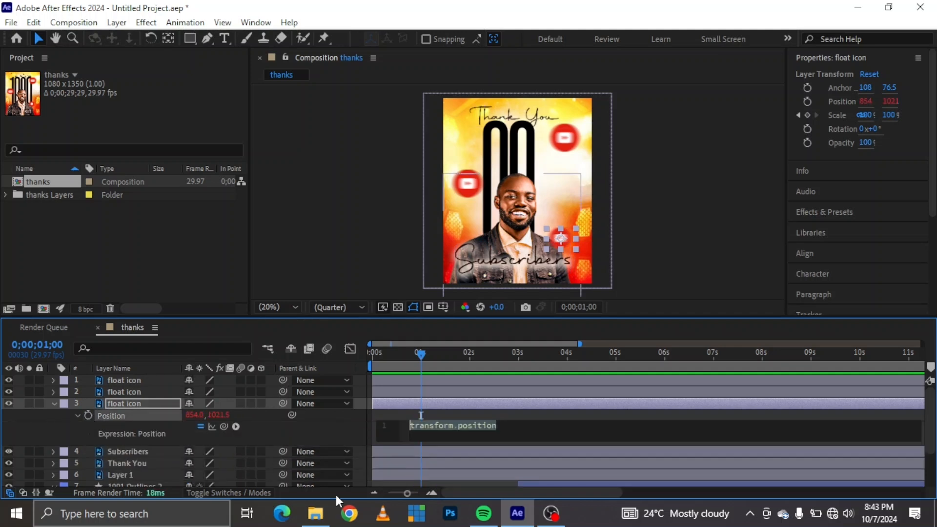
{"action": "type", "text": "wiggl"}
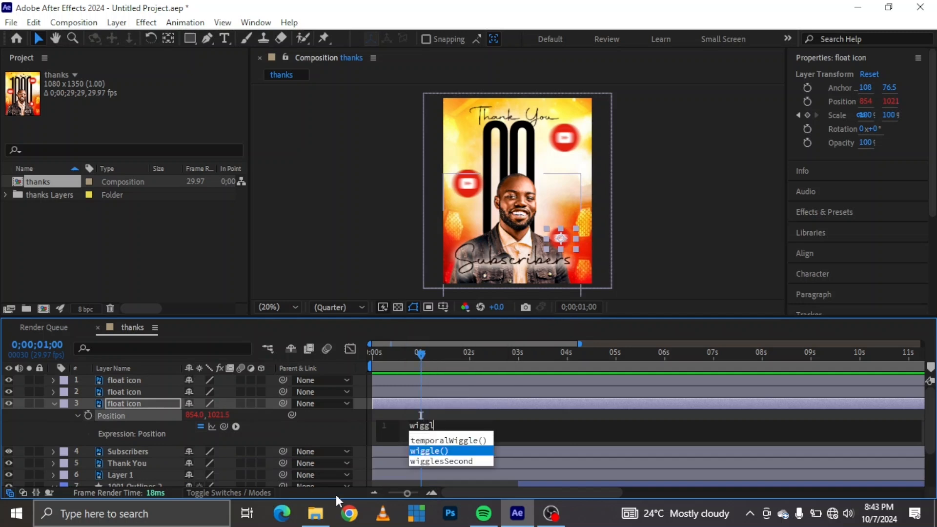
{"action": "key", "text": "Return"}
{"action": "type", "text": "1, "}
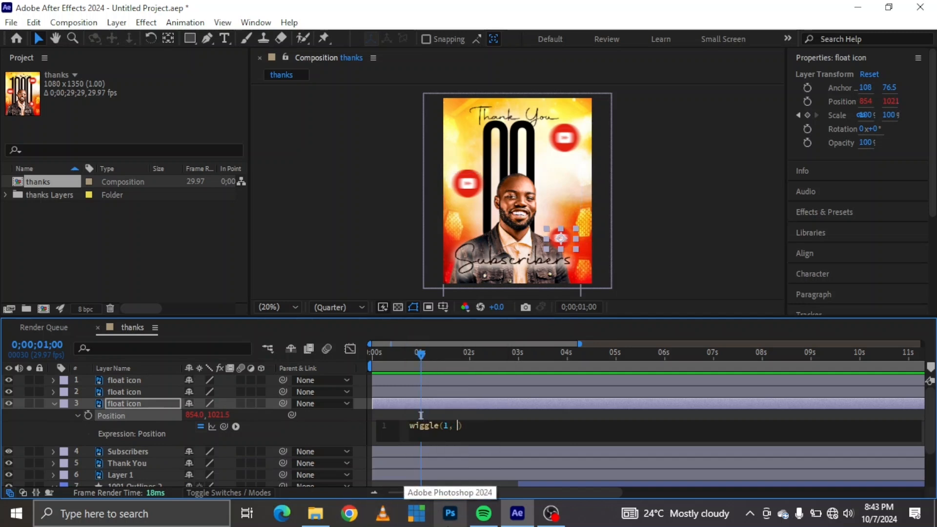
{"action": "type", "text": "30"}
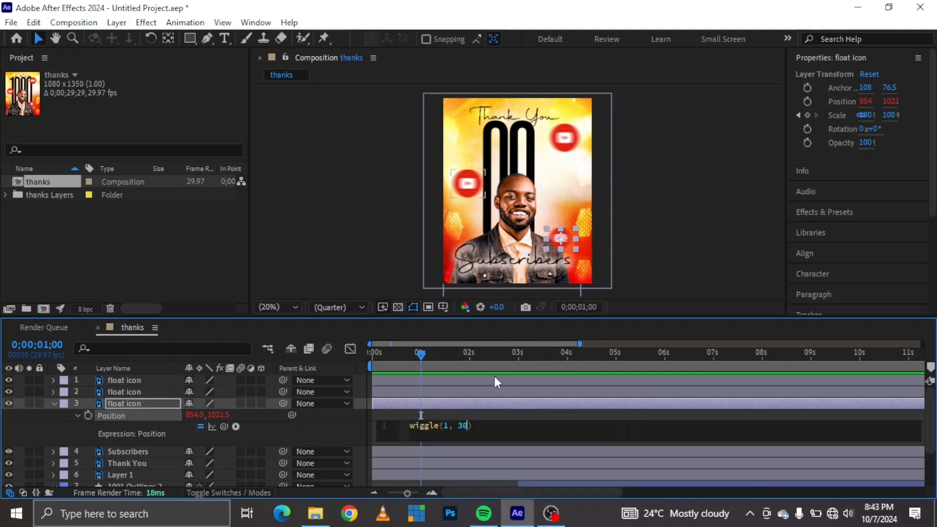
{"action": "left_click_drag", "start_coordinate": [405, 354], "coordinate": [337, 351]}
{"action": "key", "text": "space"}
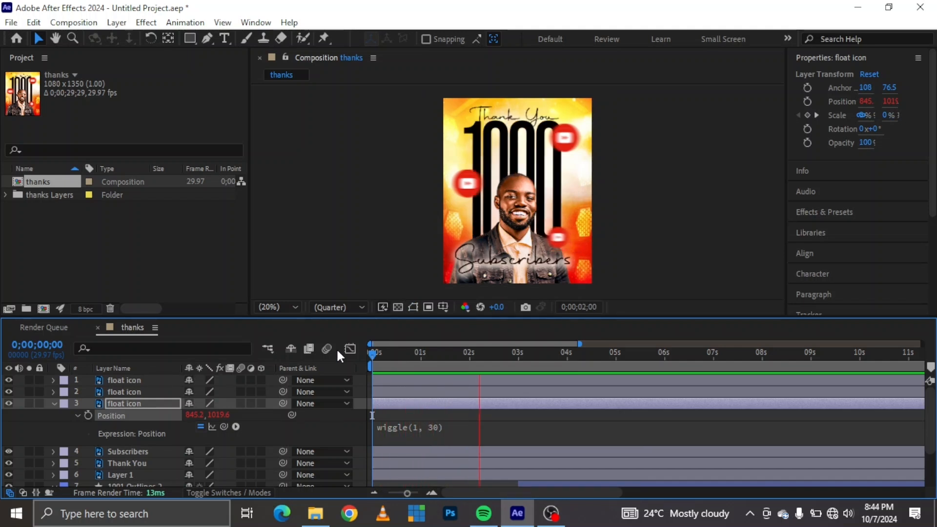
Copy the third float icon's three scale keyframes to the other two float icon layers, starting at 0;00;00;05.
{"action": "left_click", "coordinate": [78, 414]}
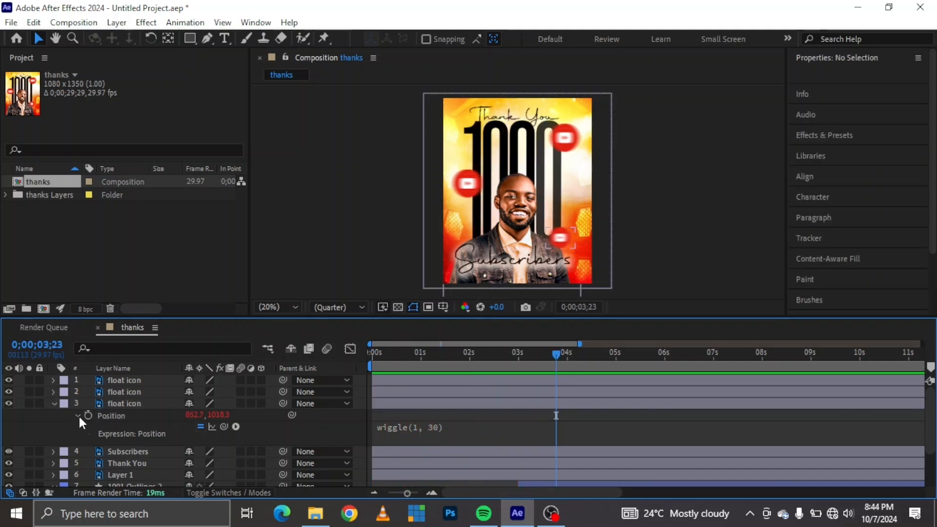
{"action": "left_click", "coordinate": [119, 401]}
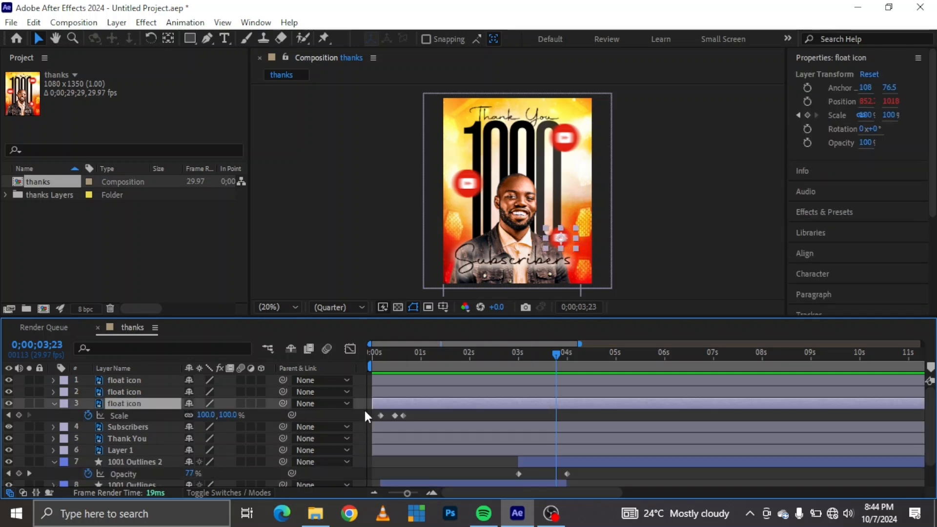
{"action": "left_click_drag", "start_coordinate": [426, 409], "coordinate": [372, 422]}
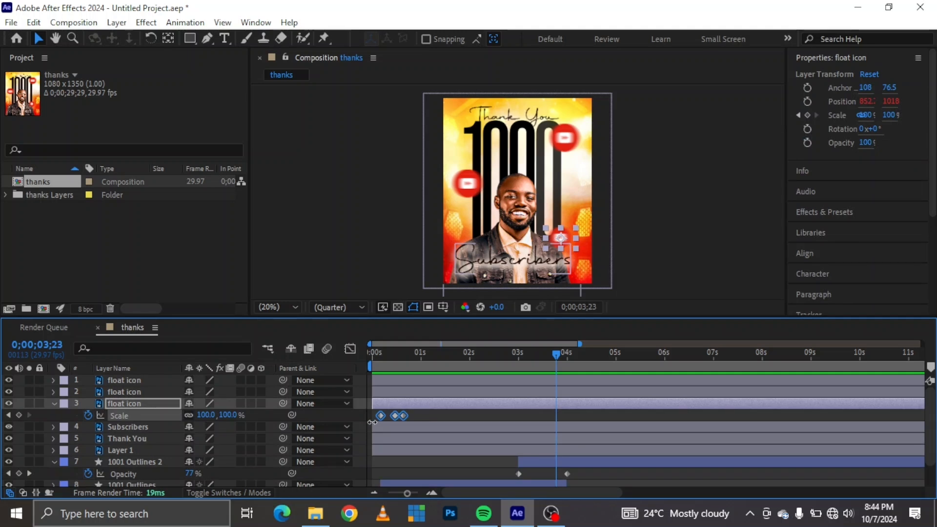
{"action": "left_click", "coordinate": [385, 355]}
{"action": "left_click_drag", "start_coordinate": [385, 359], "coordinate": [379, 359]}
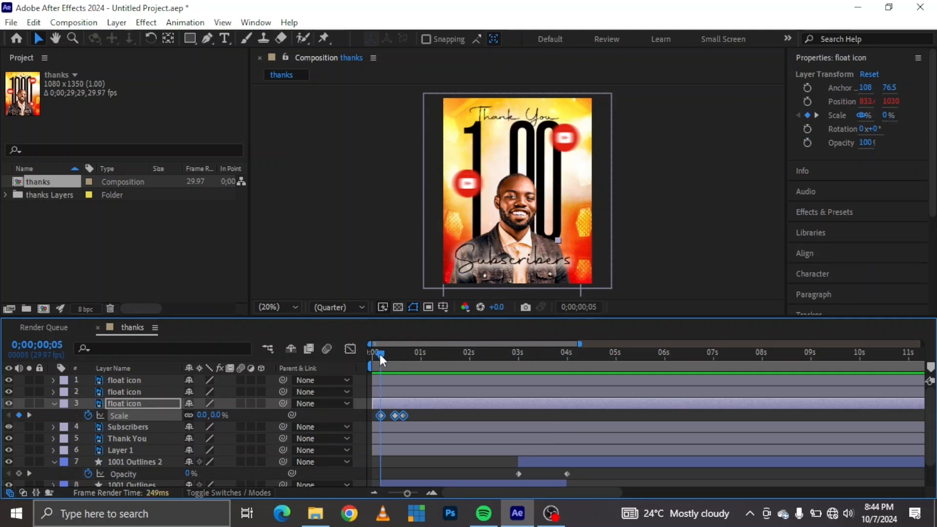
{"action": "left_click", "coordinate": [399, 392]}
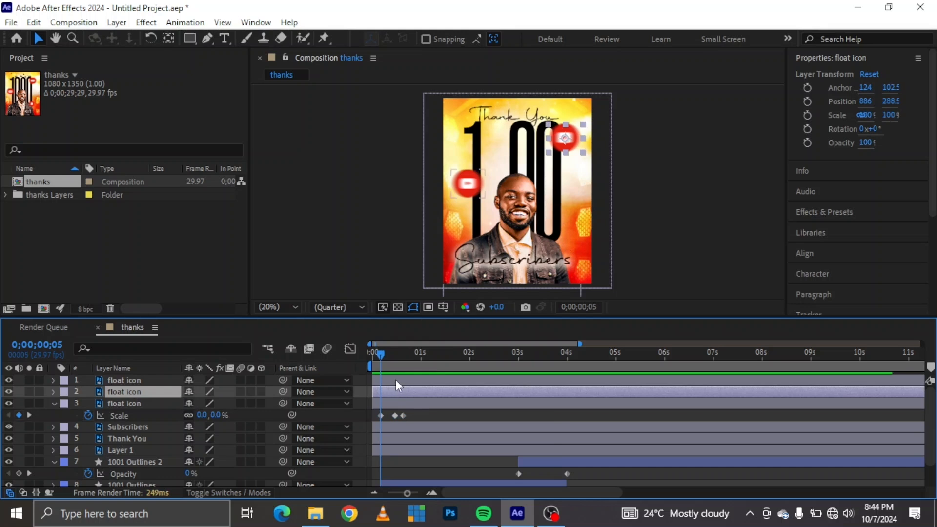
{"action": "left_click", "coordinate": [397, 385], "text": "shift"}
{"action": "key", "text": "ctrl+v"}
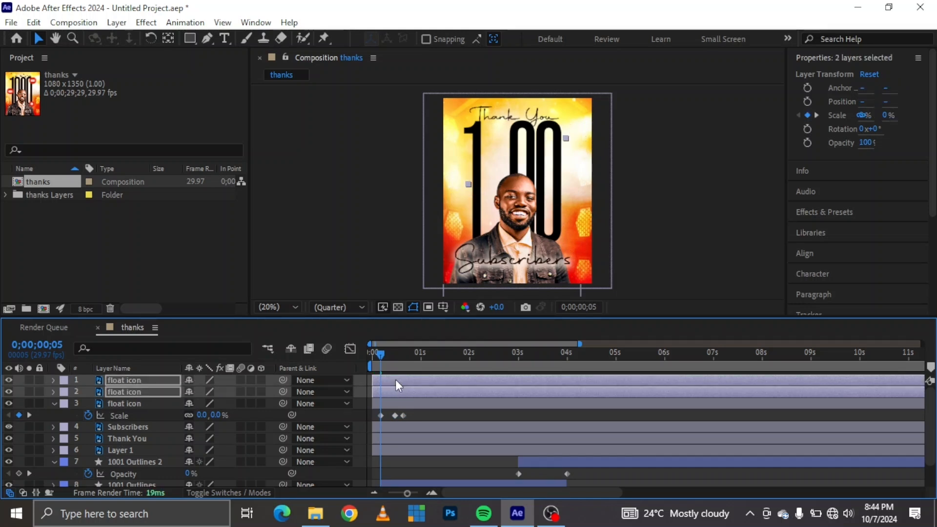
Stagger the upper two float icon layers, starting the second at 0;00;00;05 and the first a few frames after it.
{"action": "left_click_drag", "start_coordinate": [402, 392], "coordinate": [394, 382]}
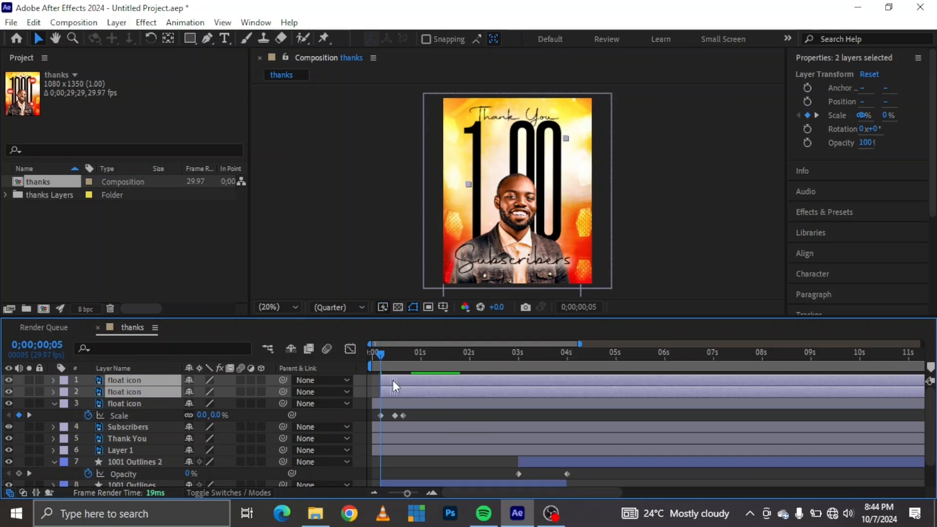
{"action": "left_click", "coordinate": [420, 417]}
{"action": "left_click_drag", "start_coordinate": [400, 379], "coordinate": [410, 379]}
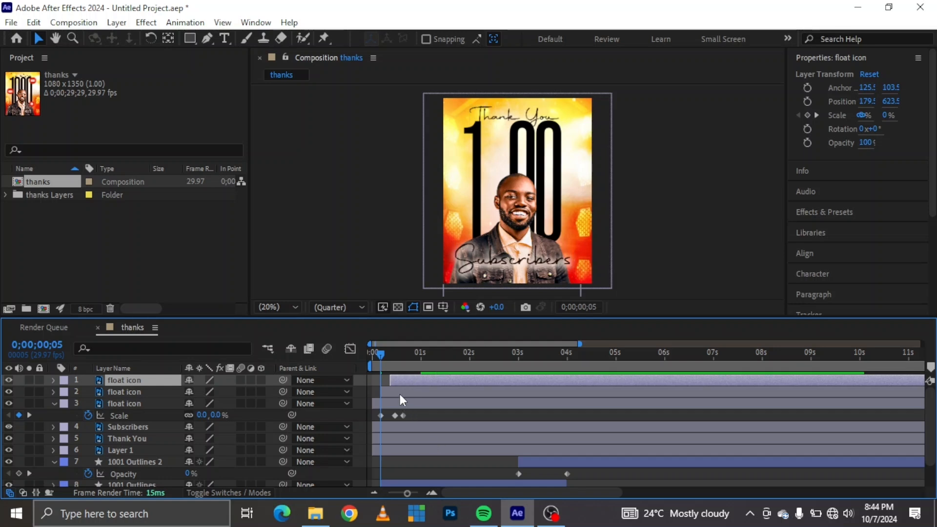
Add the expression wiggle(1, 30) to the first float icon layer's position.
{"action": "left_click", "coordinate": [399, 395]}
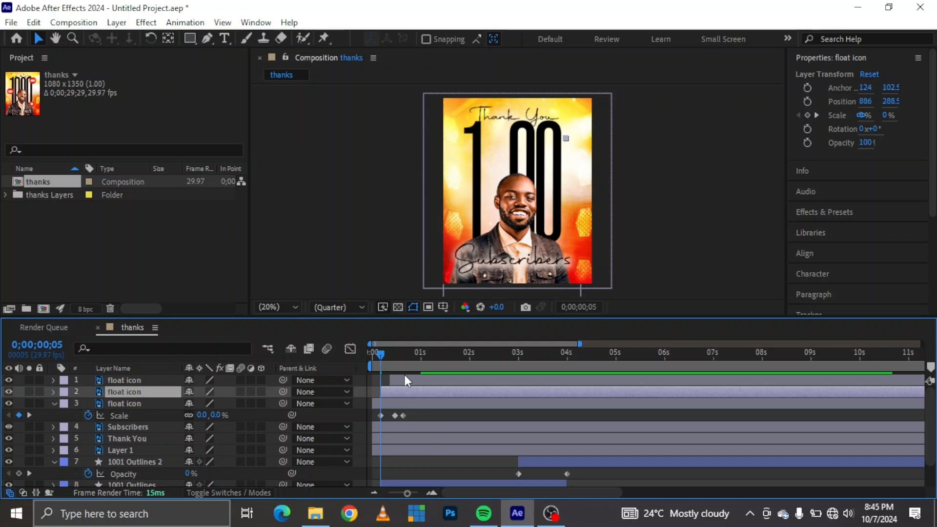
{"action": "left_click", "coordinate": [405, 375], "text": "shift"}
{"action": "key", "text": "p"}
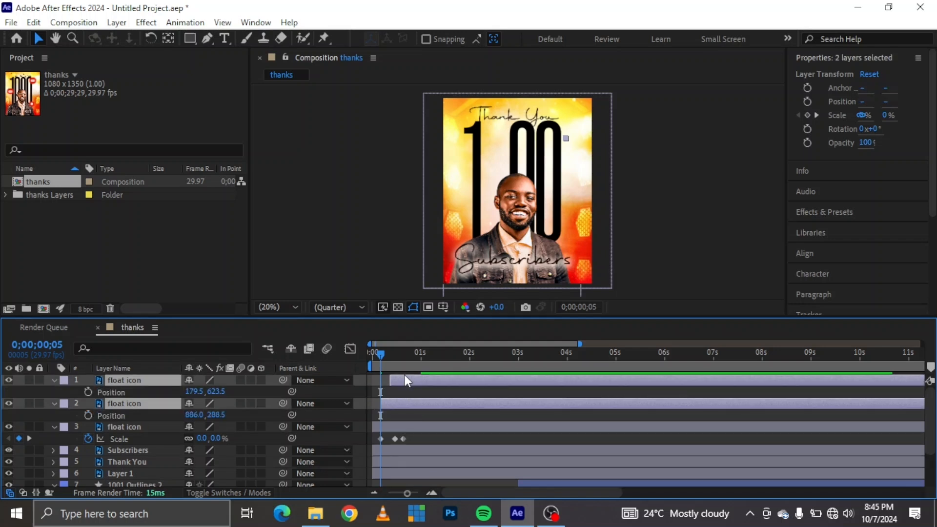
{"action": "left_click", "coordinate": [142, 392]}
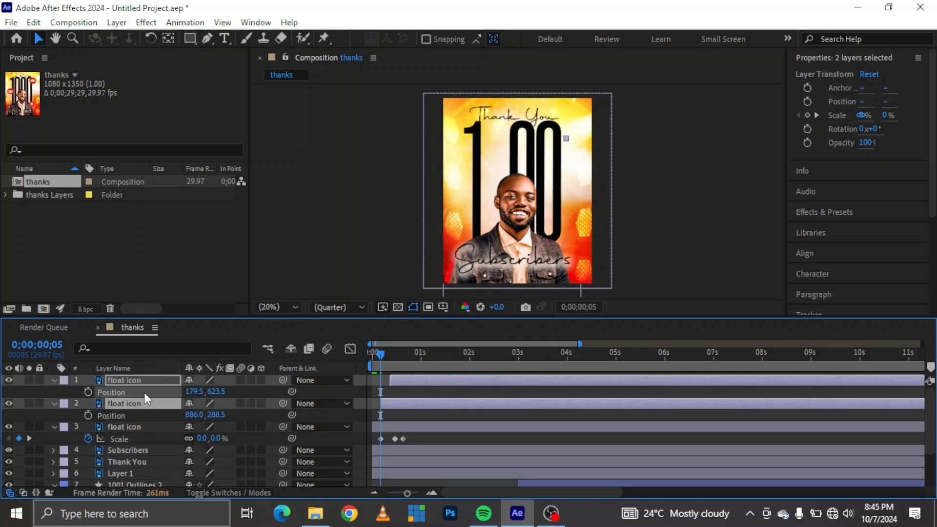
{"action": "left_click", "coordinate": [89, 392], "text": "alt"}
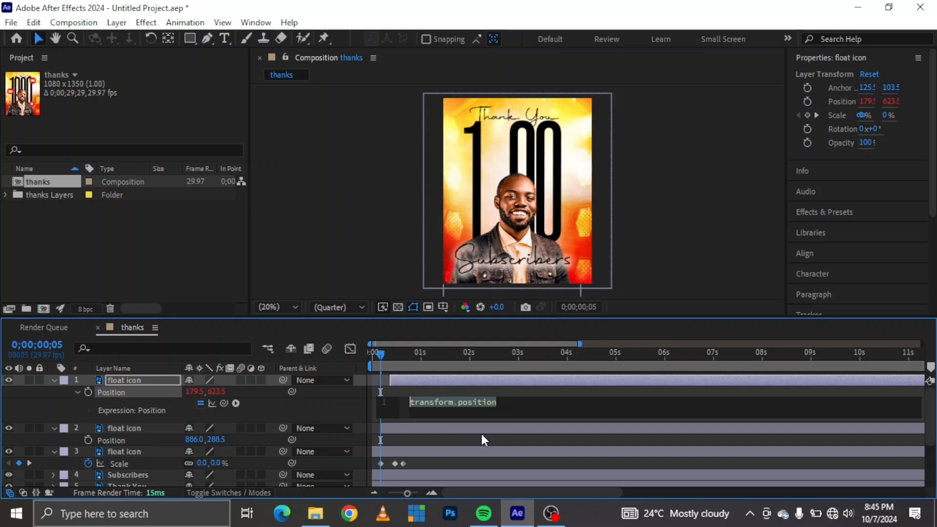
{"action": "type", "text": "wi"}
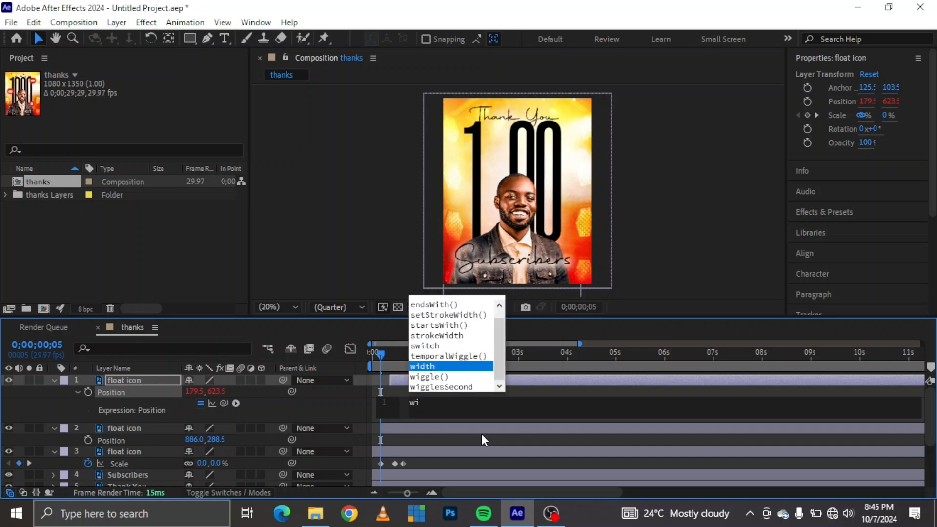
{"action": "key", "text": "Down"}
{"action": "key", "text": "Return"}
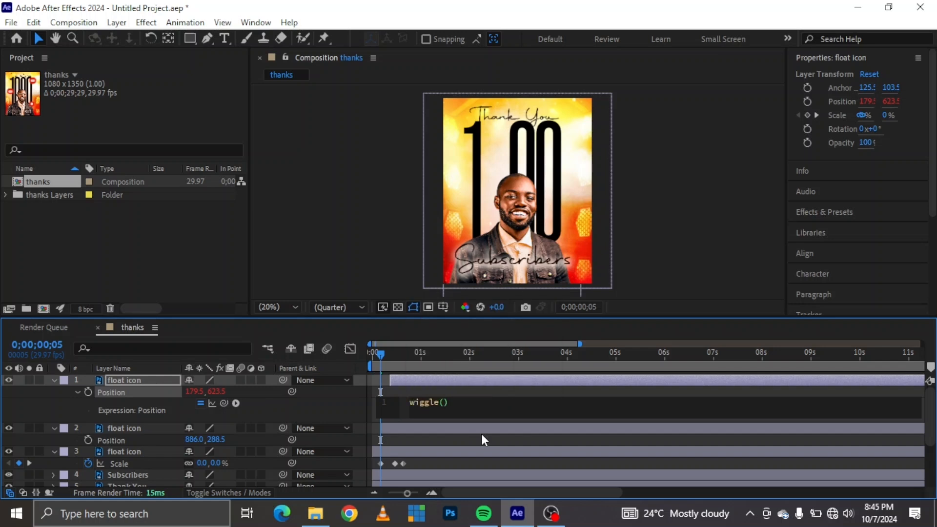
{"action": "type", "text": "1, 30"}
{"action": "left_click", "coordinate": [432, 437]}
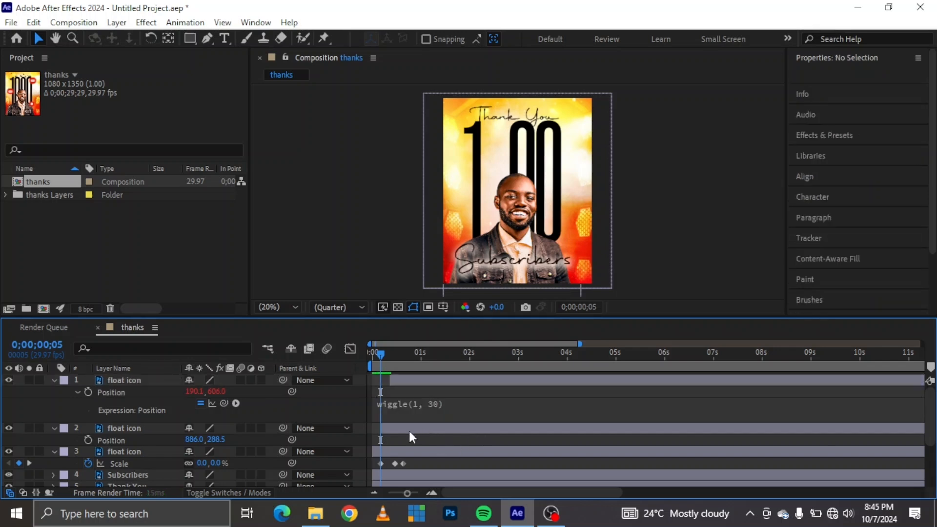
Copy the wiggle(1, 30) position expression from the first float icon layer to the second one.
{"action": "left_click", "coordinate": [400, 429]}
{"action": "left_click", "coordinate": [438, 413]}
{"action": "key", "text": "ctrl+c"}
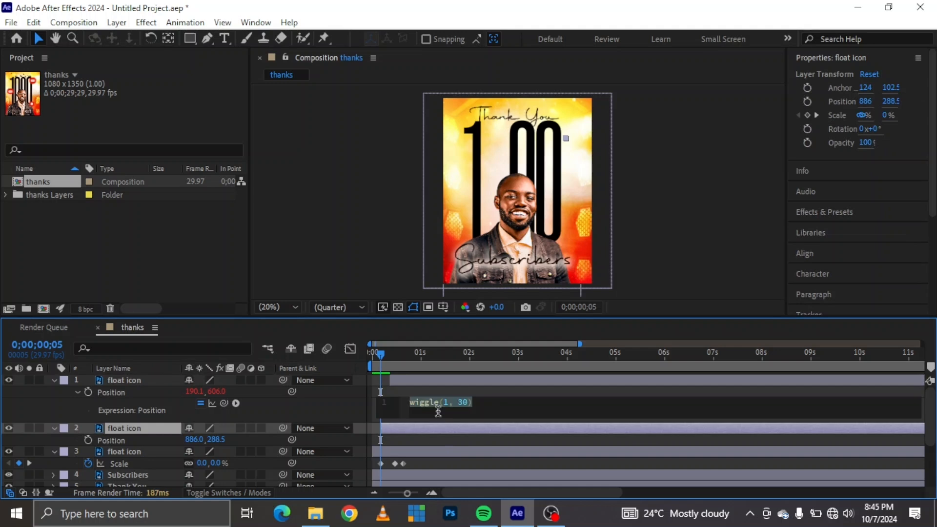
{"action": "left_click", "coordinate": [398, 435]}
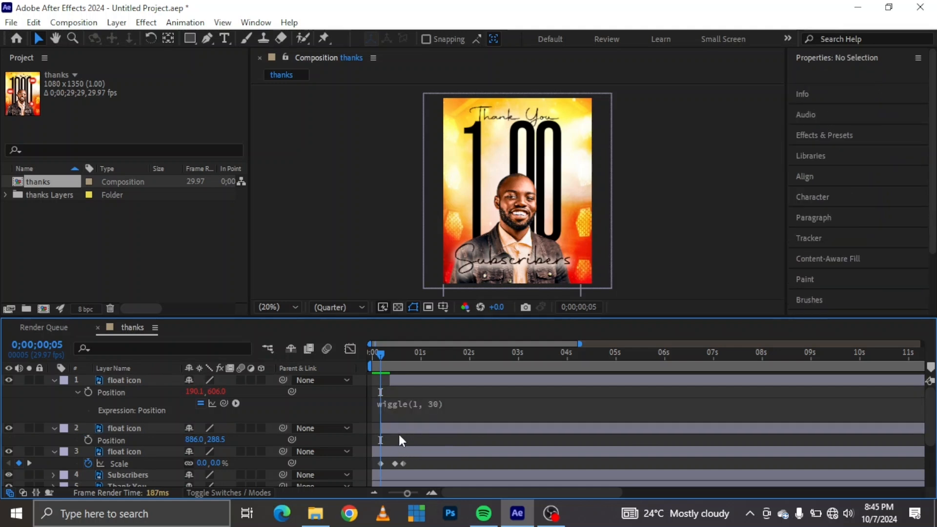
{"action": "left_click", "coordinate": [88, 440], "text": "alt"}
{"action": "key", "text": "ctrl+v"}
{"action": "left_click", "coordinate": [54, 380]}
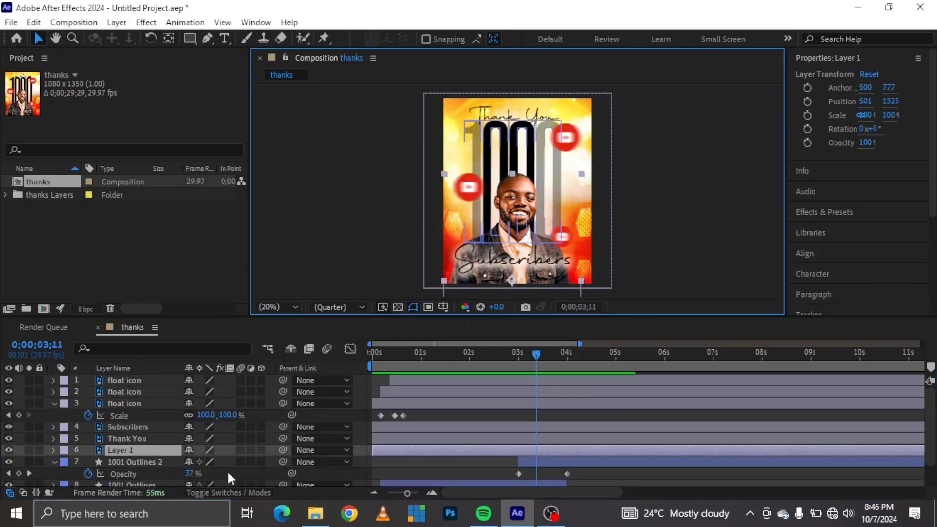
Rename Layer 1 as "pic" and shift the layer along the timeline to start at about 2 seconds.
{"action": "right_click", "coordinate": [128, 451]}
{"action": "left_click", "coordinate": [189, 413]}
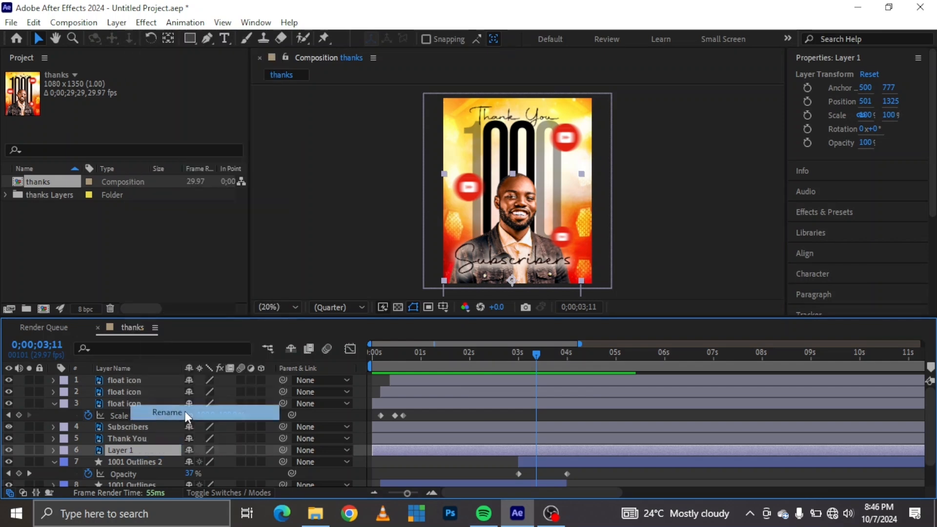
{"action": "type", "text": "pic"}
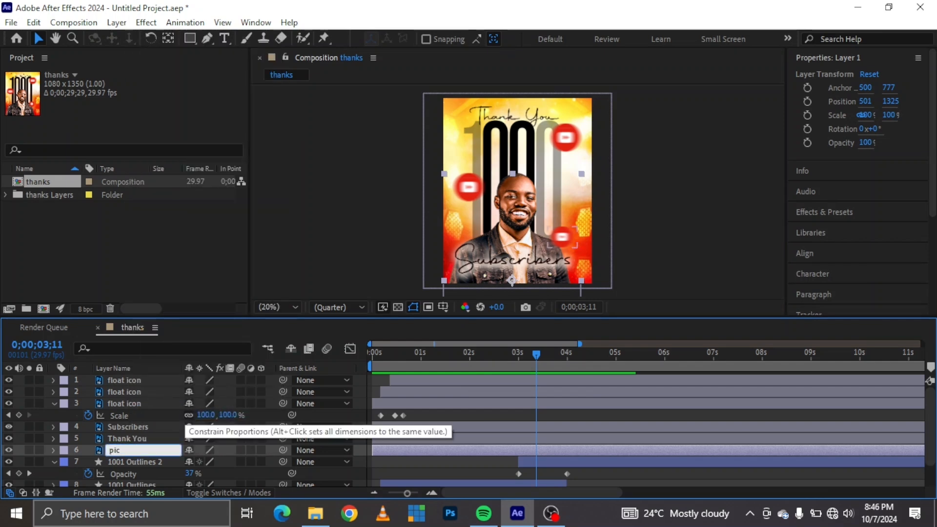
{"action": "key", "text": "Return"}
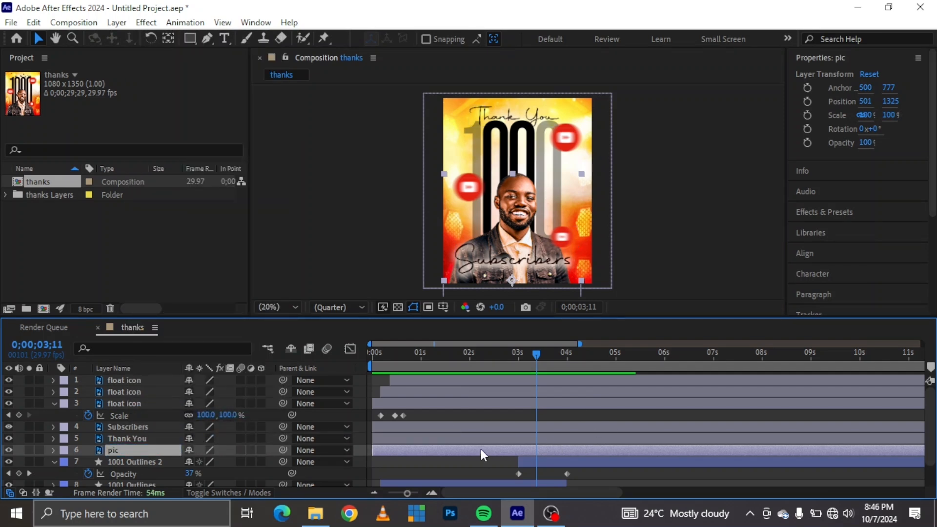
{"action": "left_click_drag", "start_coordinate": [453, 450], "coordinate": [554, 442]}
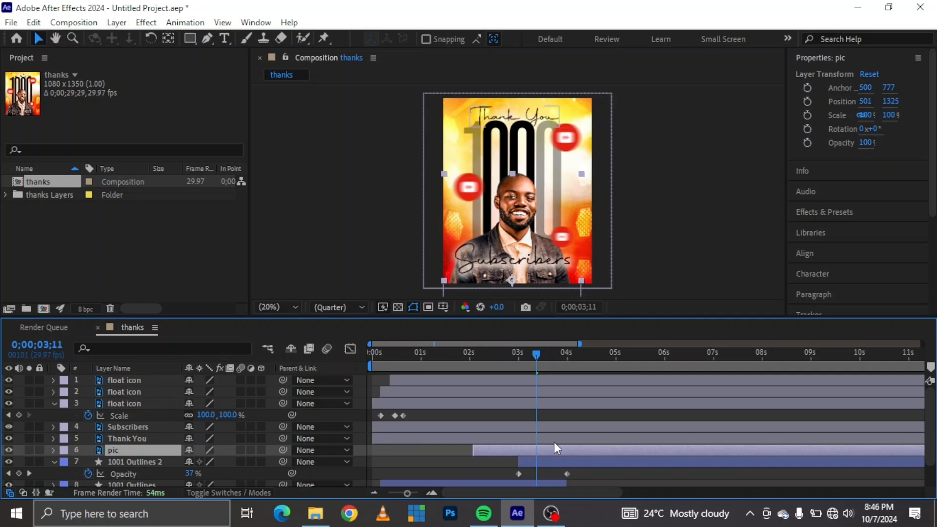
Shift the pic layer to start at 0;00;02;05 and add a position keyframe to it at 0;00;03;19.
{"action": "left_click", "coordinate": [469, 351]}
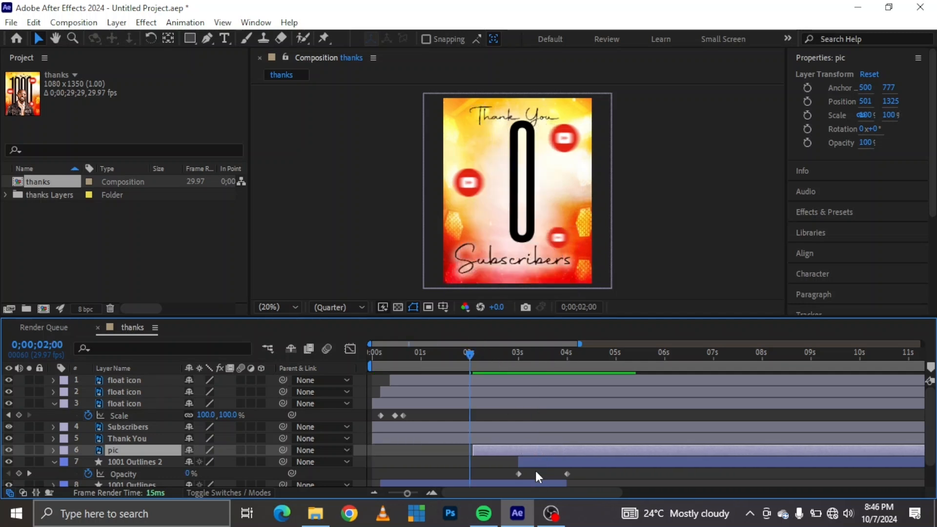
{"action": "left_click_drag", "start_coordinate": [500, 451], "coordinate": [507, 450]}
{"action": "left_click_drag", "start_coordinate": [467, 353], "coordinate": [478, 355]}
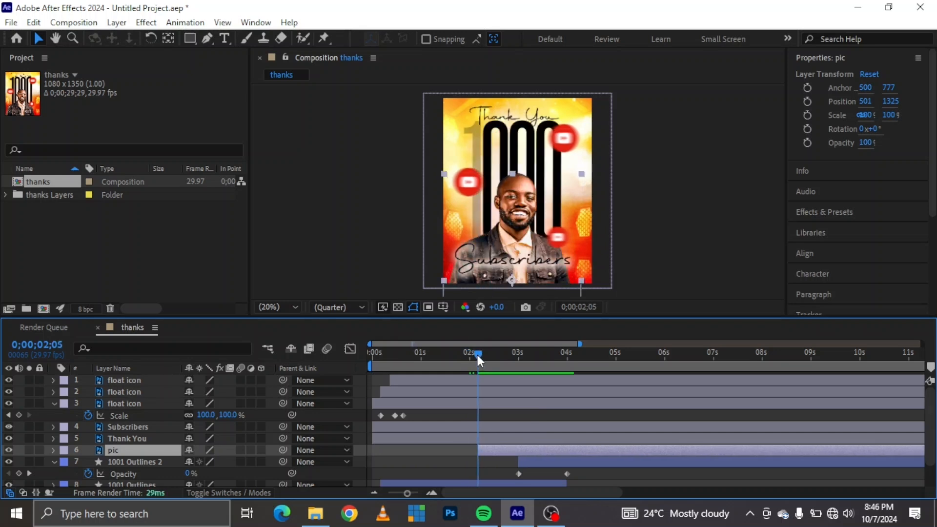
{"action": "key", "text": "p"}
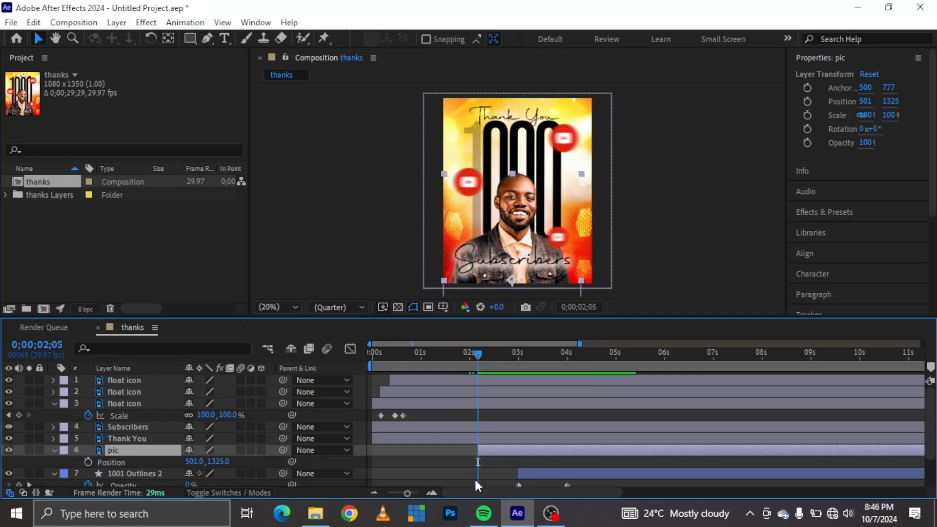
{"action": "left_click_drag", "start_coordinate": [566, 356], "coordinate": [548, 359]}
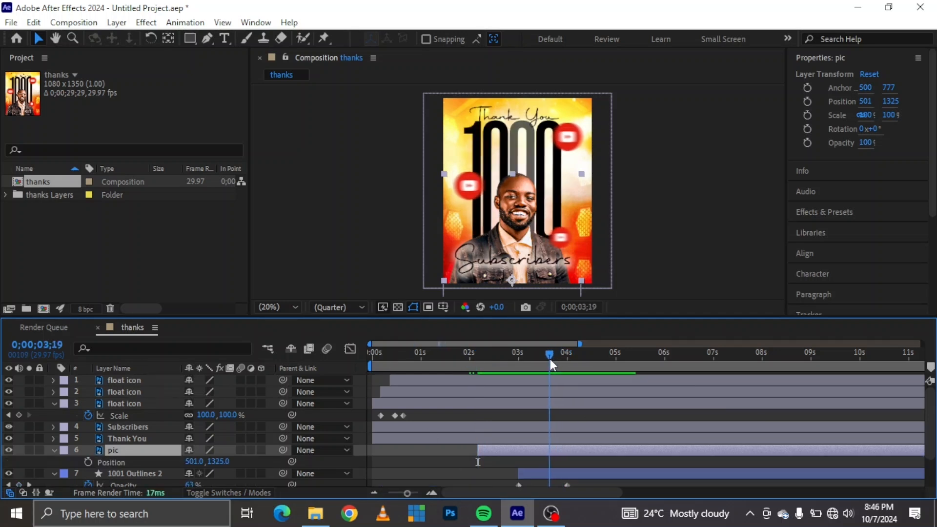
{"action": "left_click", "coordinate": [88, 462]}
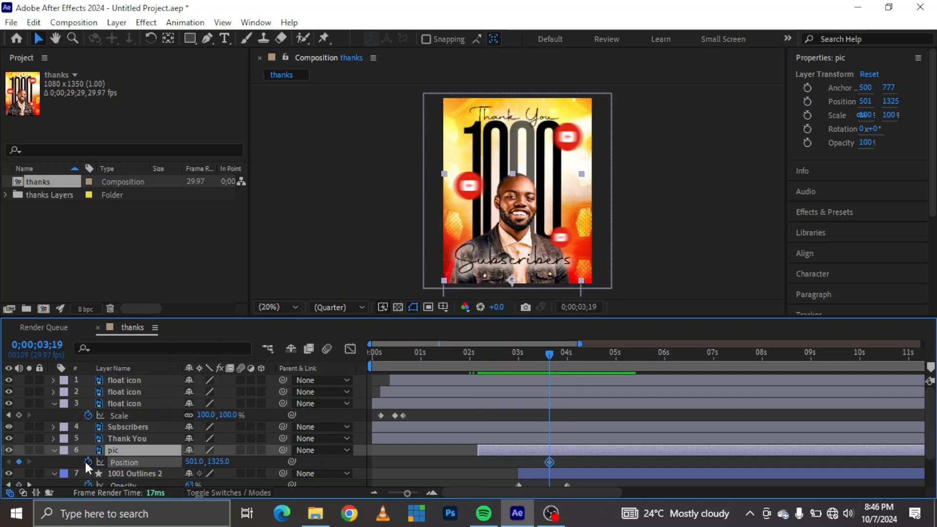
Set the pic layer's Y position to 2171 at 0;00;02;25 so the portrait slides up from below, and preview the entrance.
{"action": "left_click_drag", "start_coordinate": [549, 352], "coordinate": [509, 355]}
{"action": "left_click", "coordinate": [220, 461]}
{"action": "type", "text": "1420"}
{"action": "key", "text": "Return"}
{"action": "left_click_drag", "start_coordinate": [304, 441], "coordinate": [624, 410]}
{"action": "left_click_drag", "start_coordinate": [220, 462], "coordinate": [492, 427]}
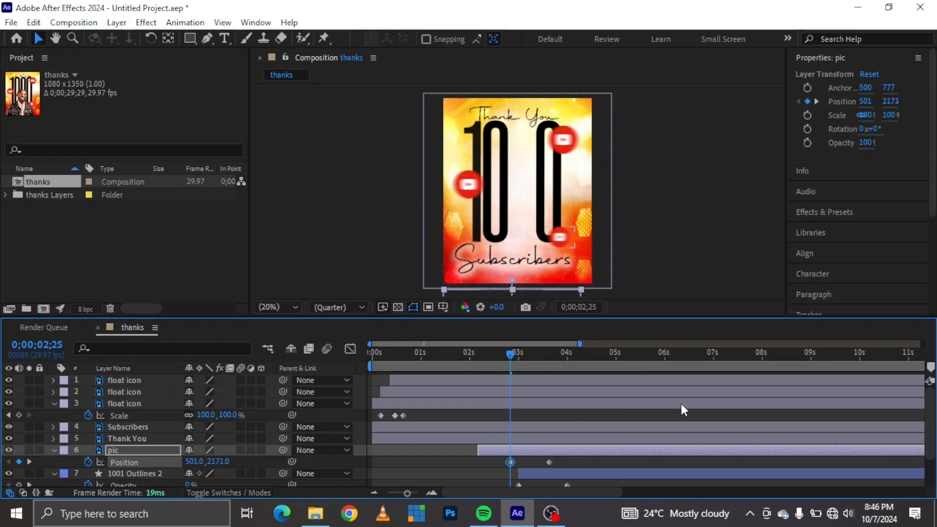
{"action": "left_click", "coordinate": [496, 352]}
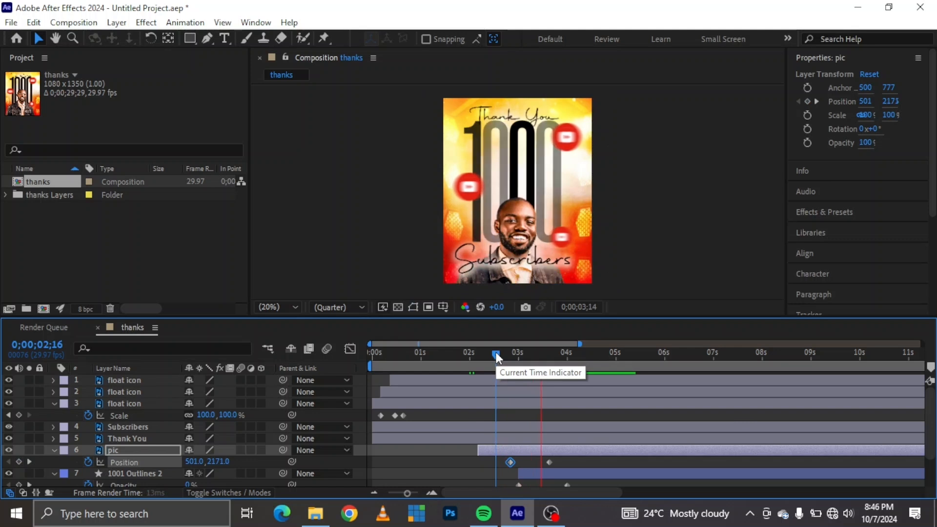
{"action": "key", "text": "space"}
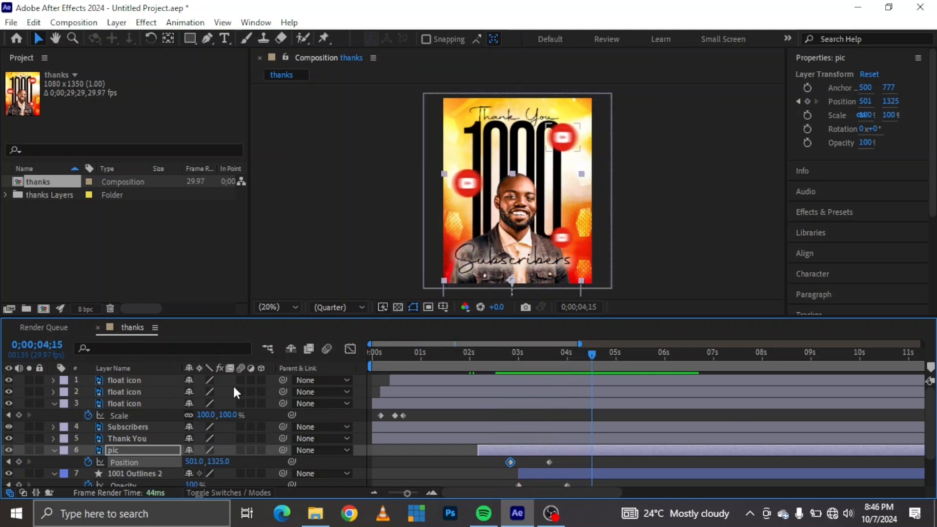
Add the expression wiggle(1, 20) to the pic layer's position.
{"action": "left_click", "coordinate": [86, 462], "text": "alt"}
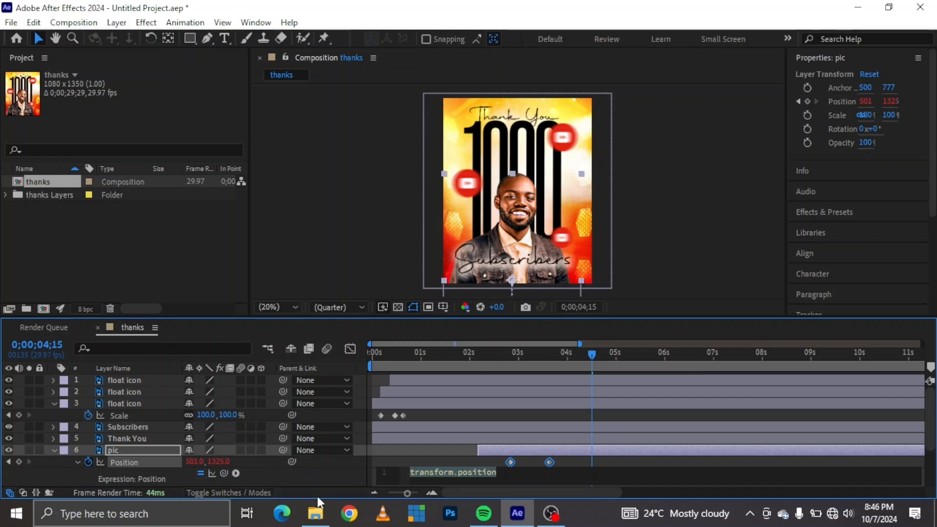
{"action": "key", "text": "ctrl+v"}
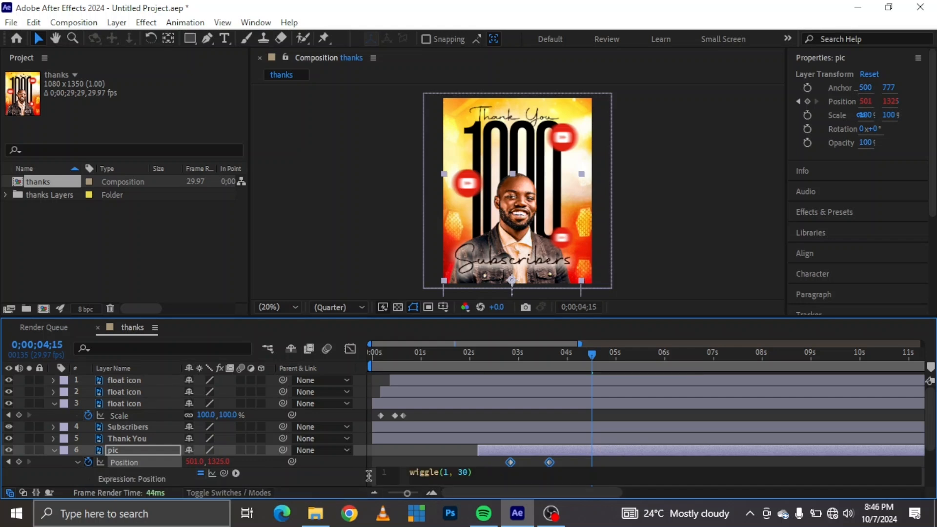
{"action": "left_click", "coordinate": [350, 477]}
{"action": "key", "text": "space"}
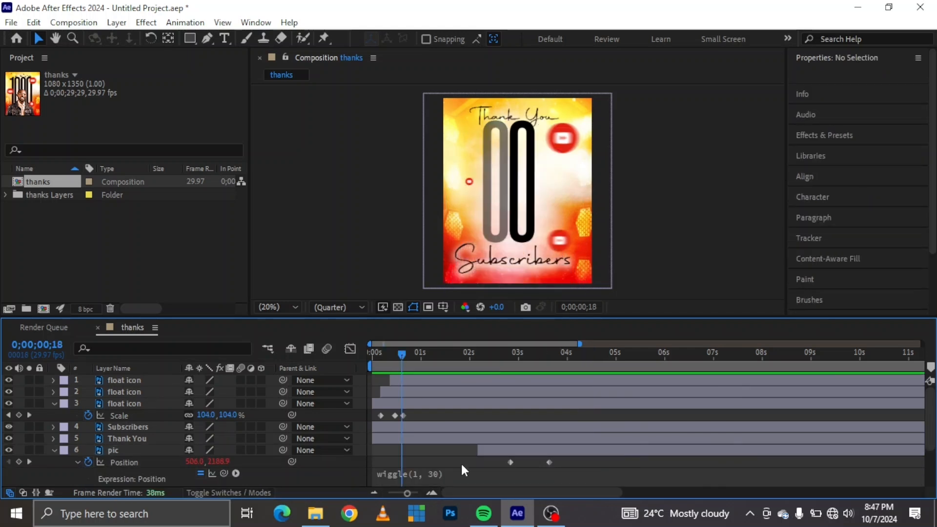
{"action": "left_click", "coordinate": [435, 476]}
{"action": "key", "text": "ctrl+c"}
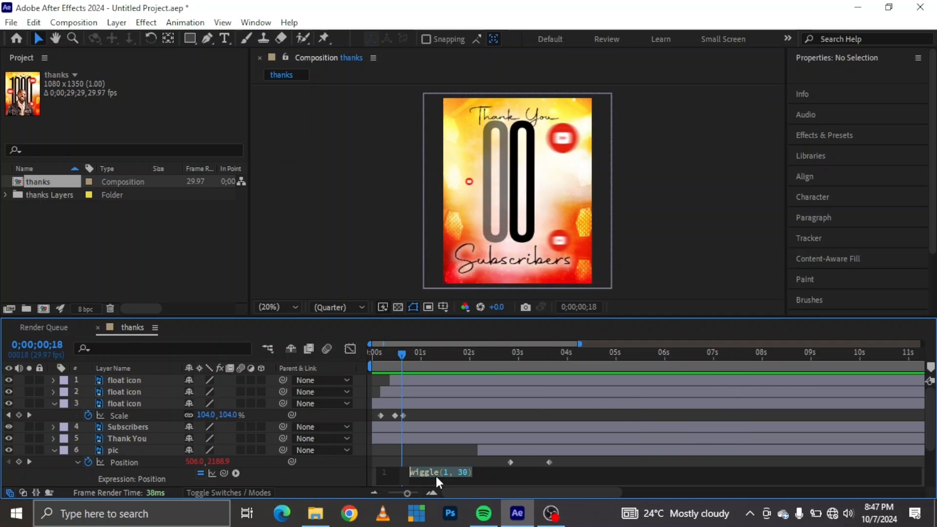
{"action": "left_click", "coordinate": [462, 471]}
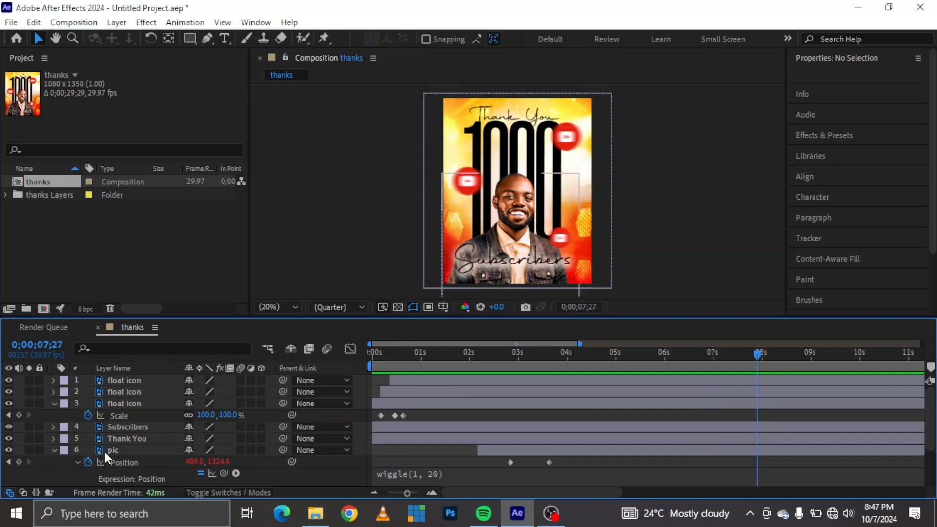
Convert the Thank You layer to editable text.
{"action": "left_click", "coordinate": [509, 119]}
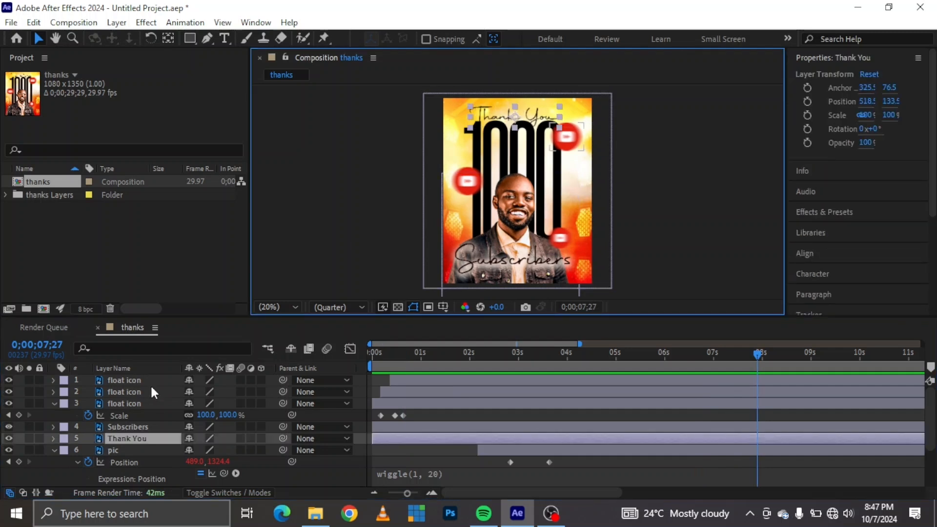
{"action": "right_click", "coordinate": [138, 438]}
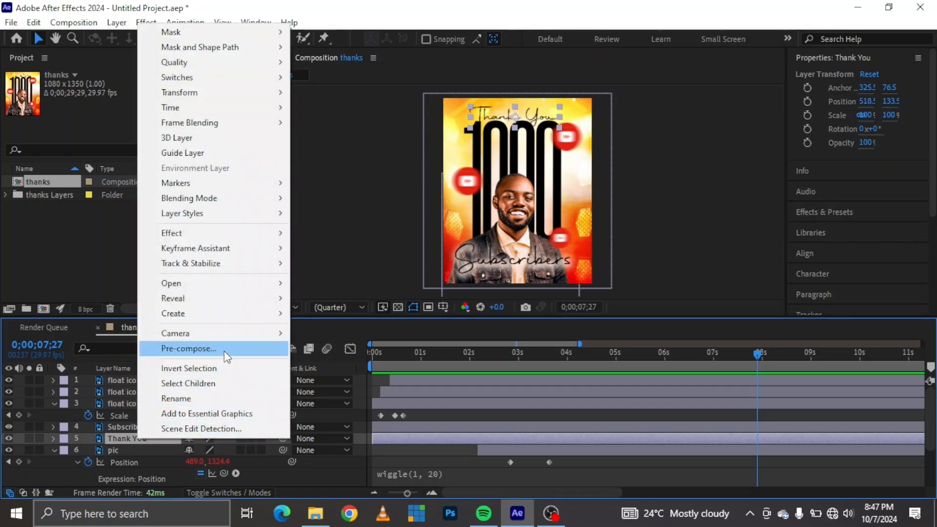
{"action": "mouse_move", "coordinate": [223, 312]}
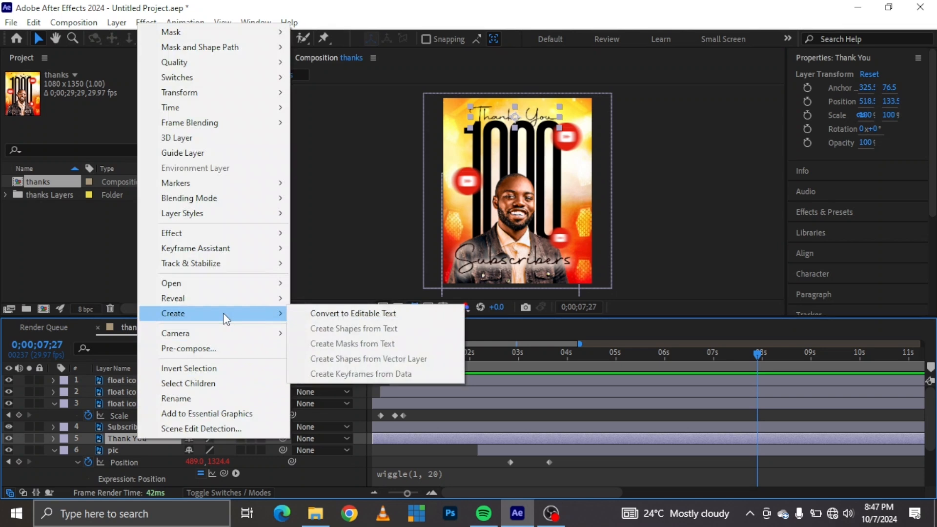
{"action": "left_click", "coordinate": [402, 314]}
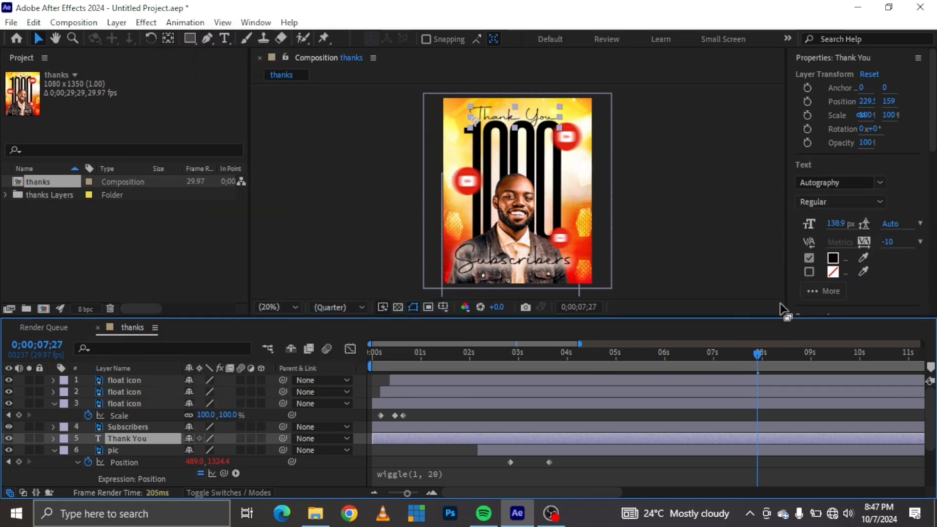
Apply the Opacity Flicker In text preset to the Thank You layer at 0;00;00;00 and preview the animation.
{"action": "left_click", "coordinate": [861, 57]}
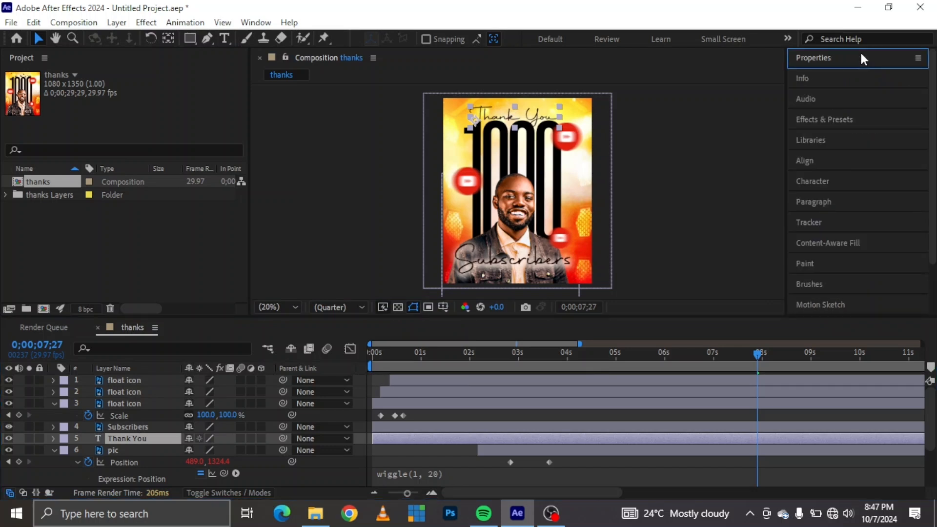
{"action": "left_click", "coordinate": [829, 119]}
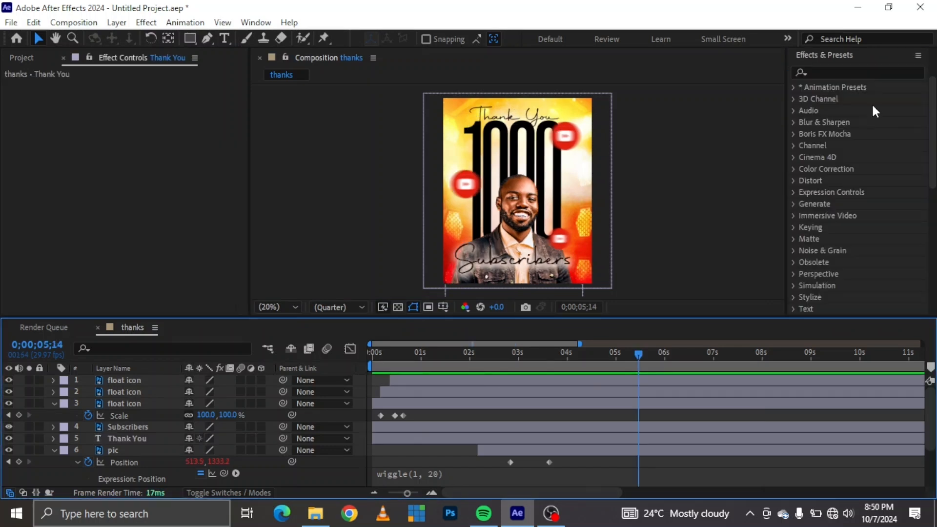
{"action": "left_click", "coordinate": [373, 352]}
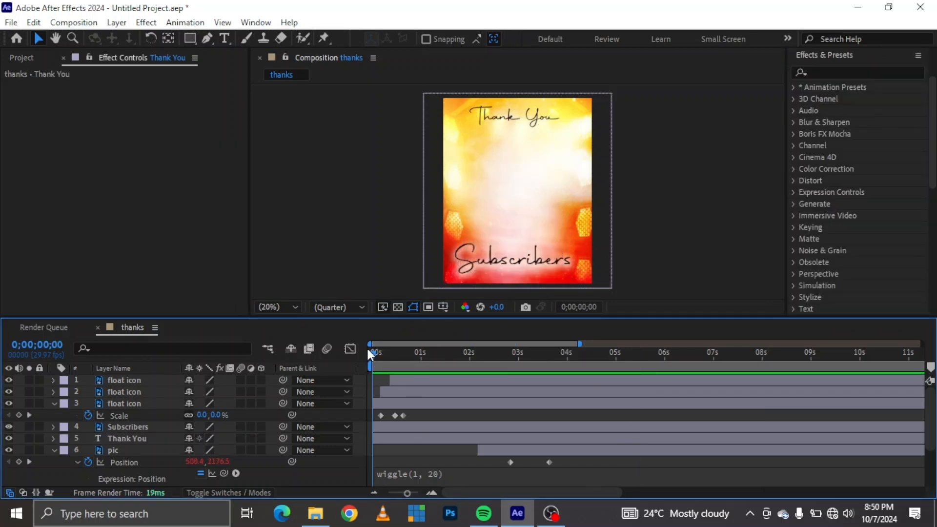
{"action": "left_click", "coordinate": [128, 438]}
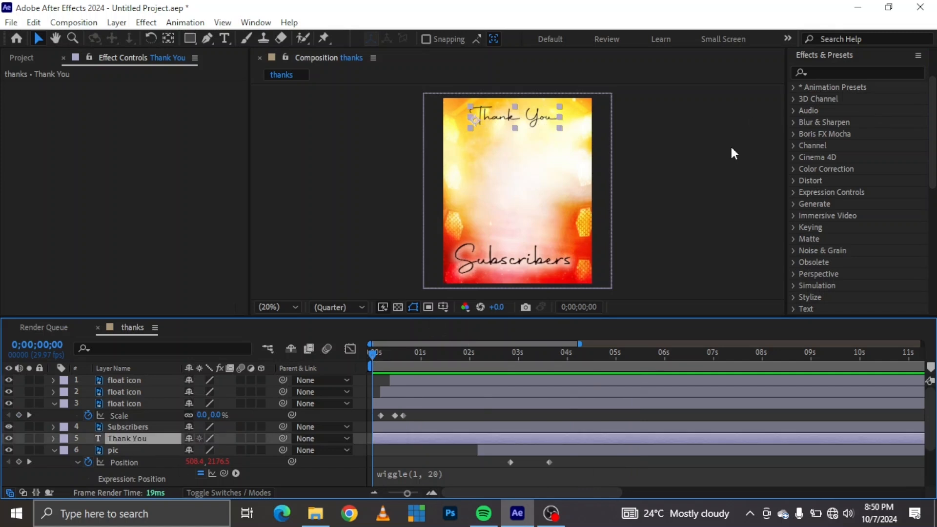
{"action": "left_click", "coordinate": [836, 71]}
{"action": "type", "text": "opac"}
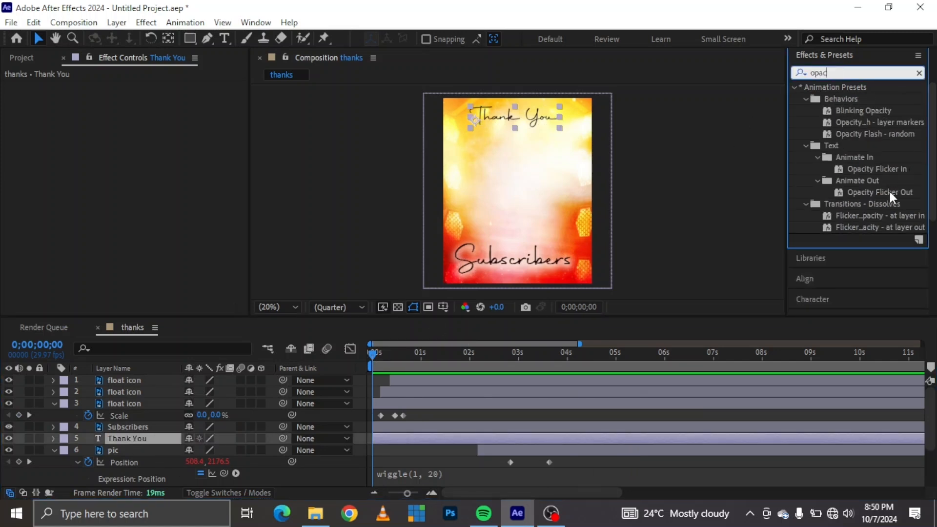
{"action": "left_click_drag", "start_coordinate": [882, 169], "coordinate": [433, 438]}
{"action": "left_click_drag", "start_coordinate": [406, 351], "coordinate": [361, 353]}
{"action": "key", "text": "space"}
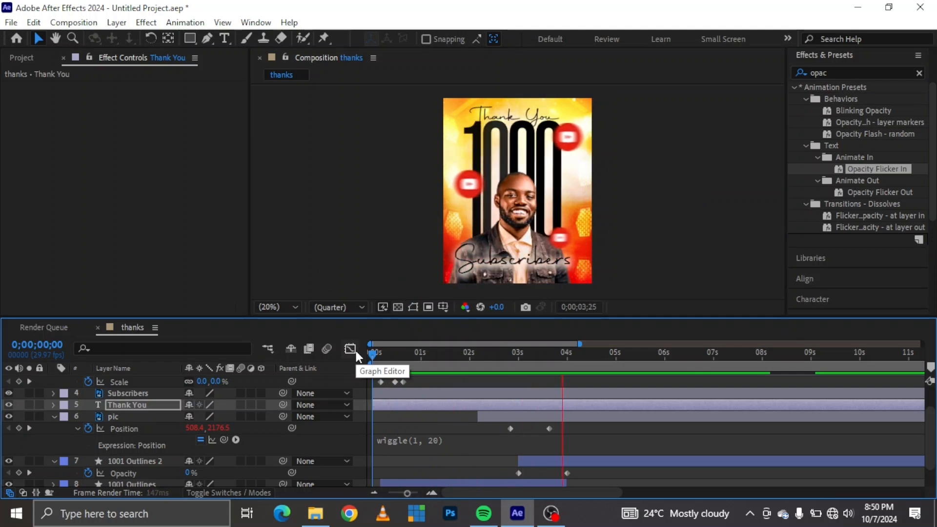
Keyframe the Subscribers layer's position at 0;00;04;29, and set its Y position to 1526.5 at 0;00;03;29 so it rises from below.
{"action": "left_click", "coordinate": [479, 352]}
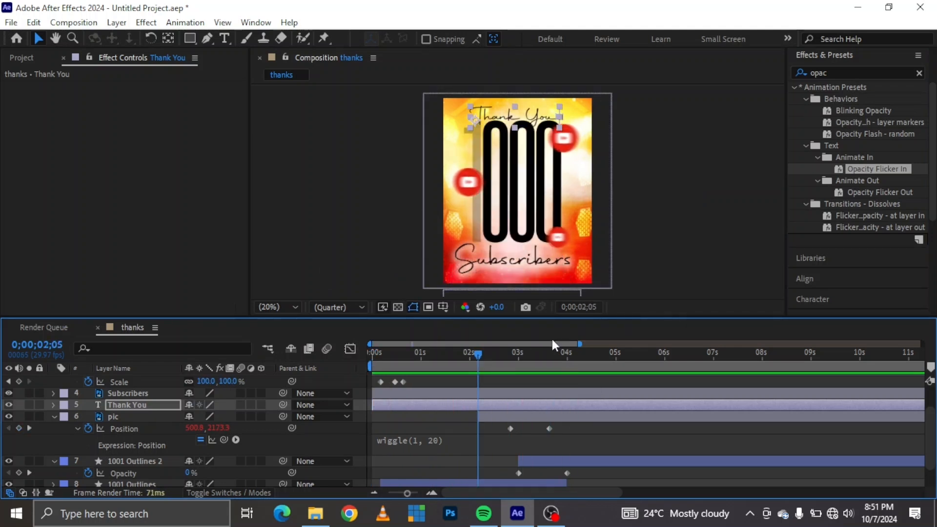
{"action": "left_click", "coordinate": [569, 356]}
{"action": "mouse_move", "coordinate": [569, 355]}
{"action": "left_mouse_down"}
{"action": "mouse_move", "coordinate": [550, 358]}
{"action": "mouse_move", "coordinate": [565, 353]}
{"action": "left_mouse_up"}
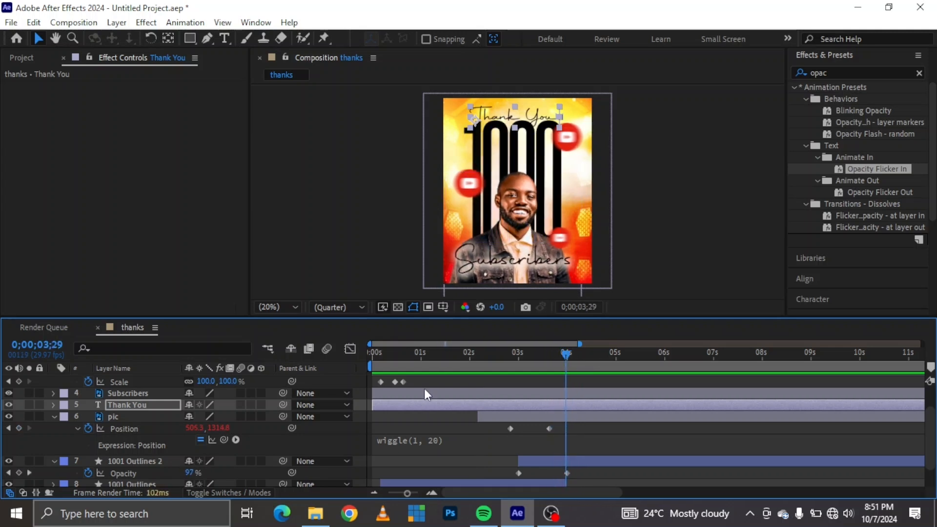
{"action": "left_click", "coordinate": [136, 394]}
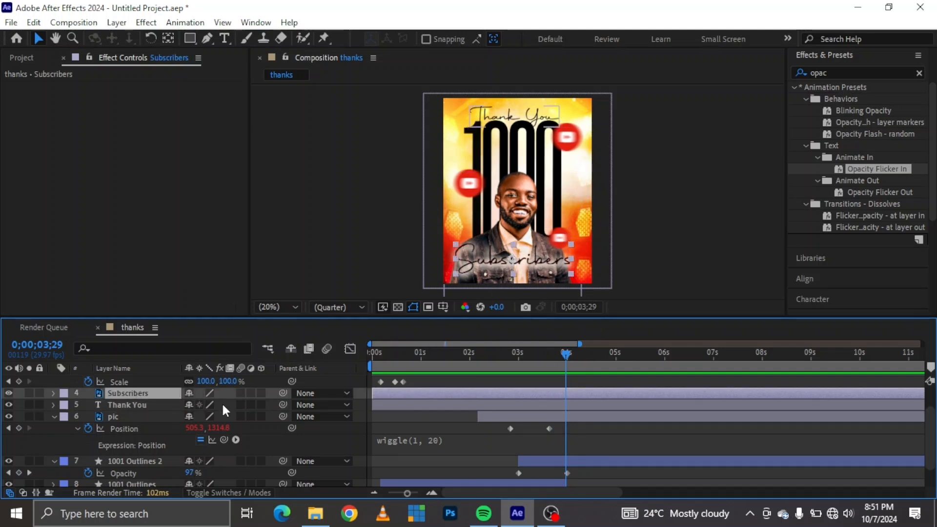
{"action": "key", "text": "p"}
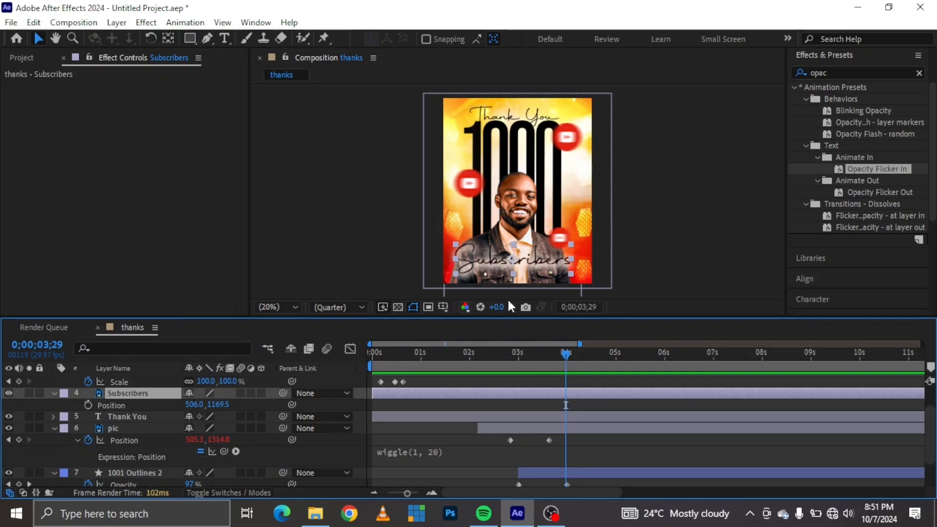
{"action": "left_click", "coordinate": [614, 352]}
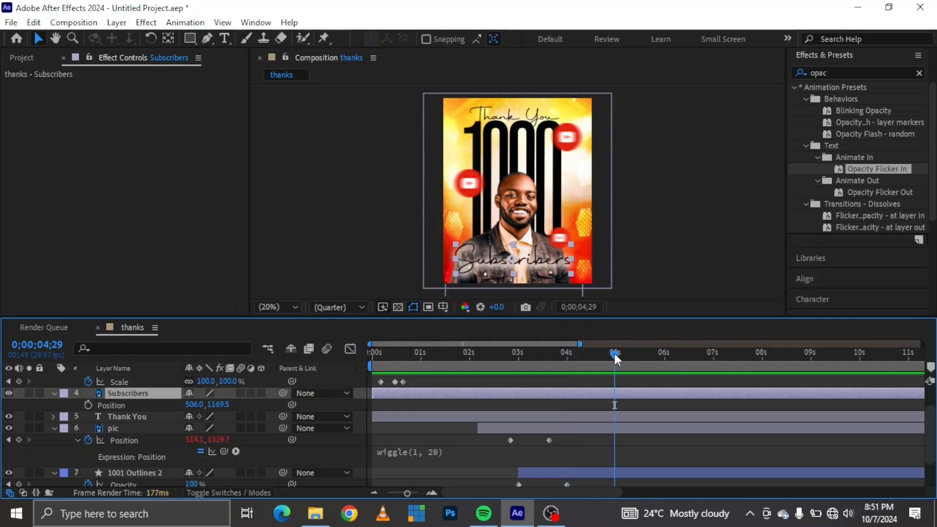
{"action": "left_click", "coordinate": [87, 404]}
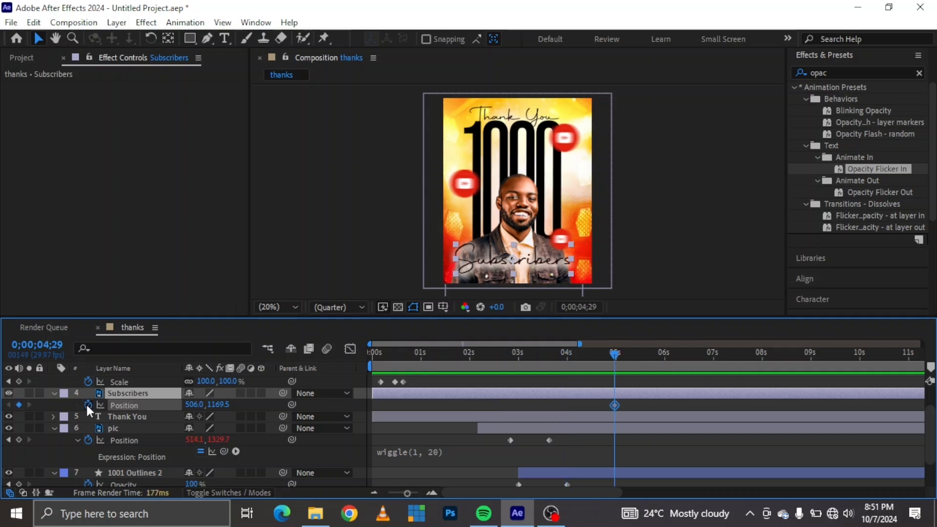
{"action": "left_click", "coordinate": [565, 352]}
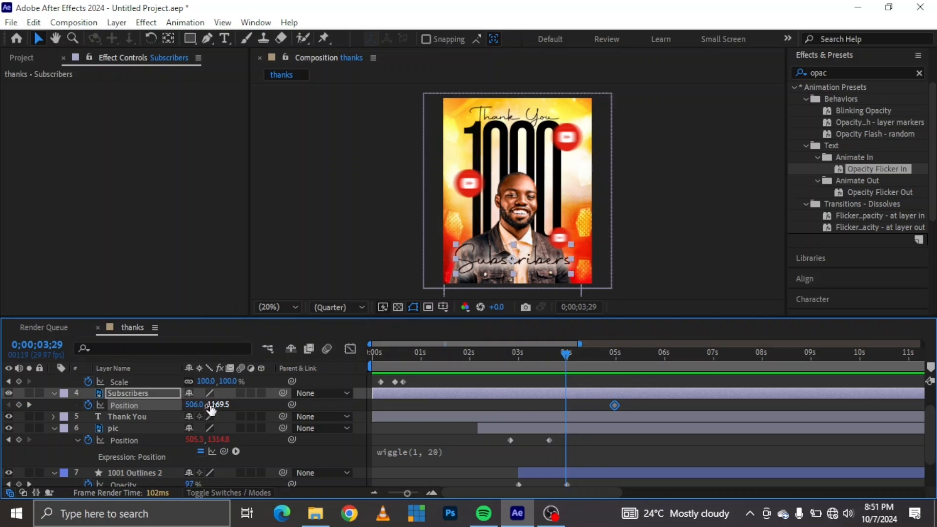
{"action": "left_click_drag", "start_coordinate": [211, 407], "coordinate": [476, 395]}
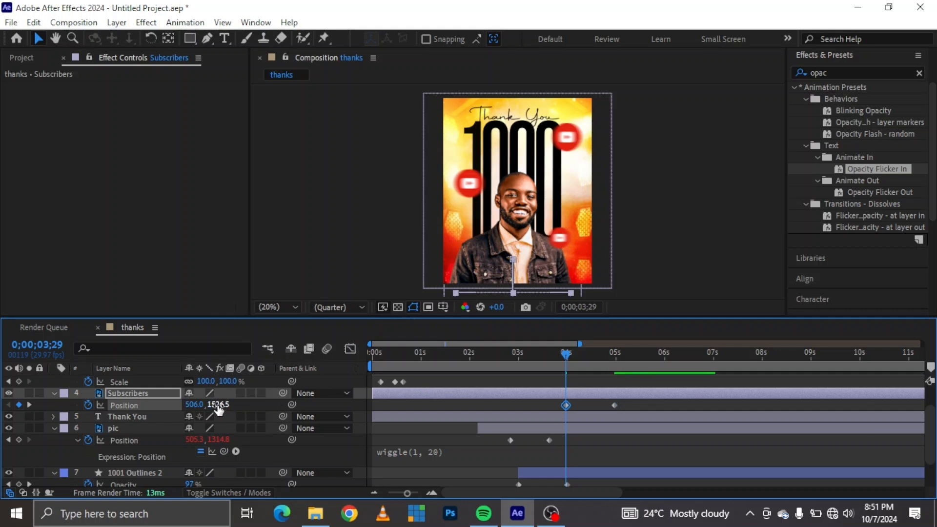
Add the expression wiggle(1, 20) to the Subscribers layer's position.
{"action": "left_click", "coordinate": [88, 404], "text": "alt"}
{"action": "key", "text": "ctrl+v"}
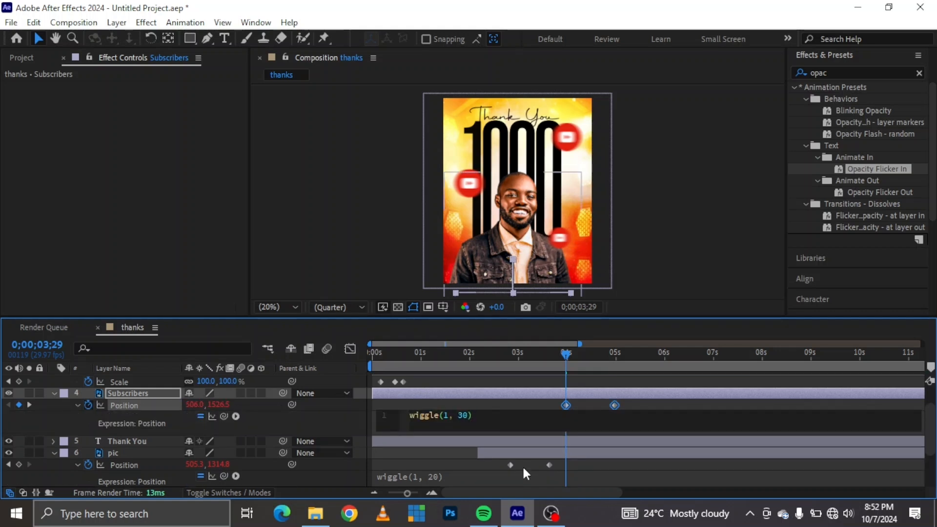
{"action": "double_click", "coordinate": [463, 419]}
{"action": "type", "text": "2"}
{"action": "type", "text": "0"}
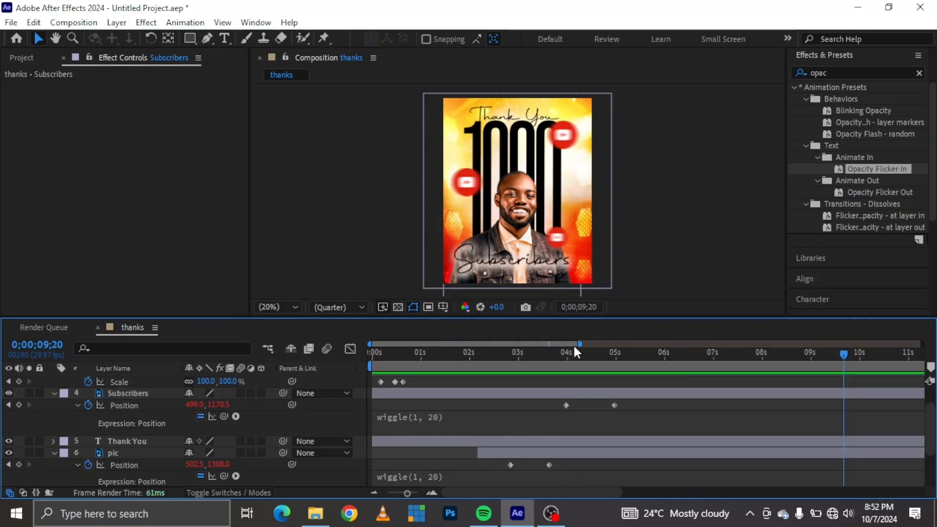
Shorten the work area to end at about 8 seconds and trim the composition to it.
{"action": "left_click_drag", "start_coordinate": [579, 344], "coordinate": [922, 344]}
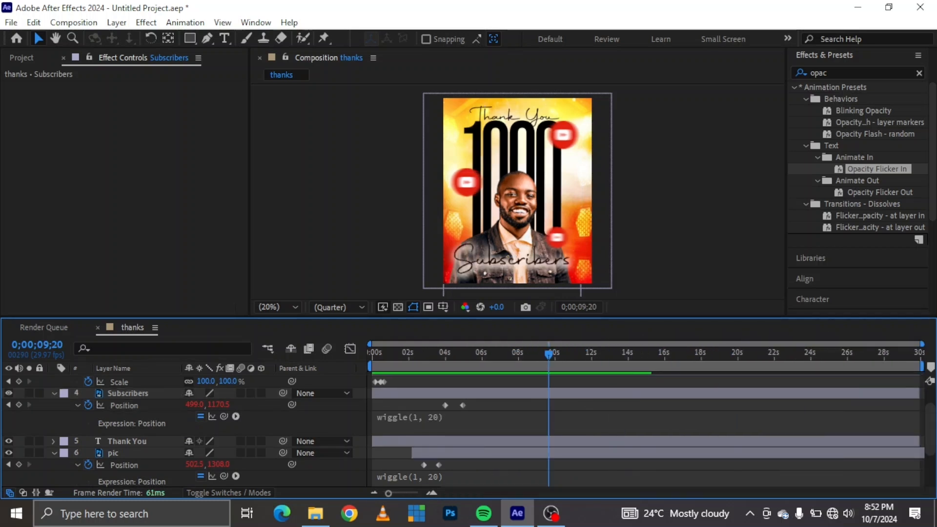
{"action": "left_click_drag", "start_coordinate": [920, 366], "coordinate": [521, 369]}
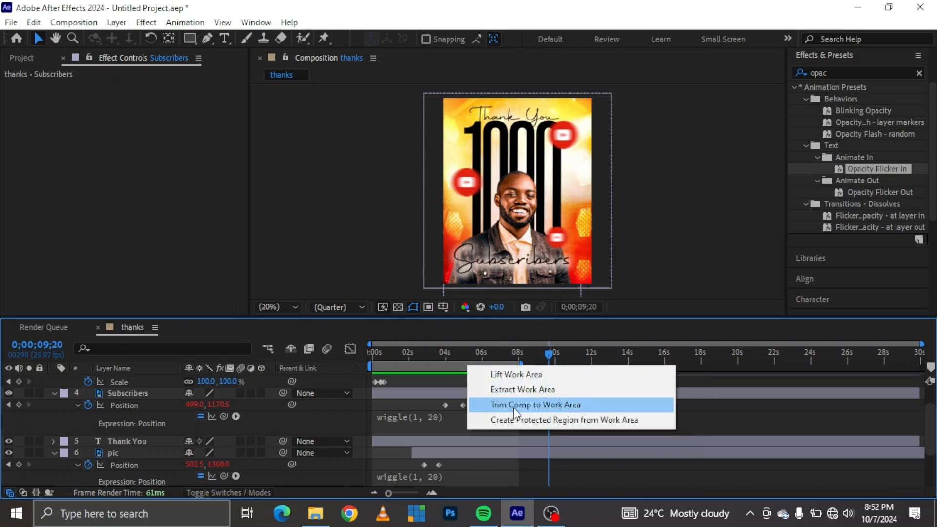
{"action": "left_click", "coordinate": [513, 405]}
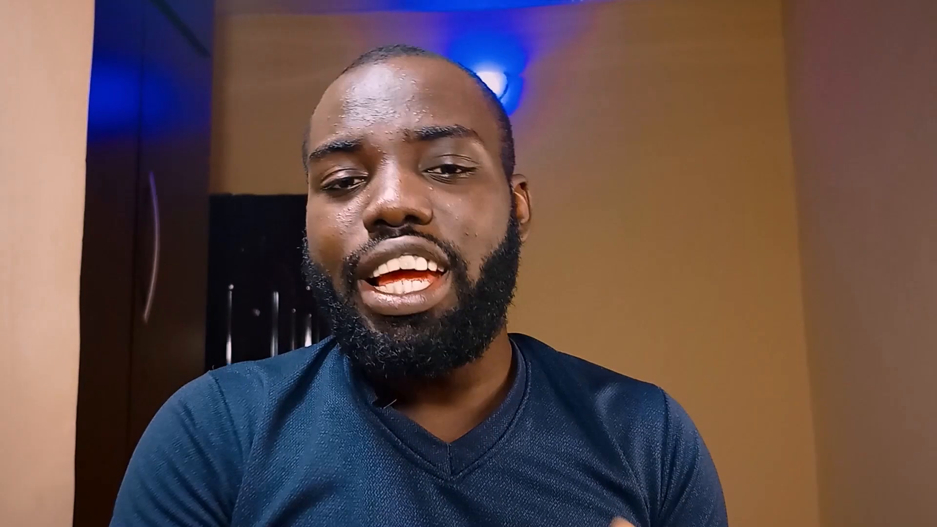